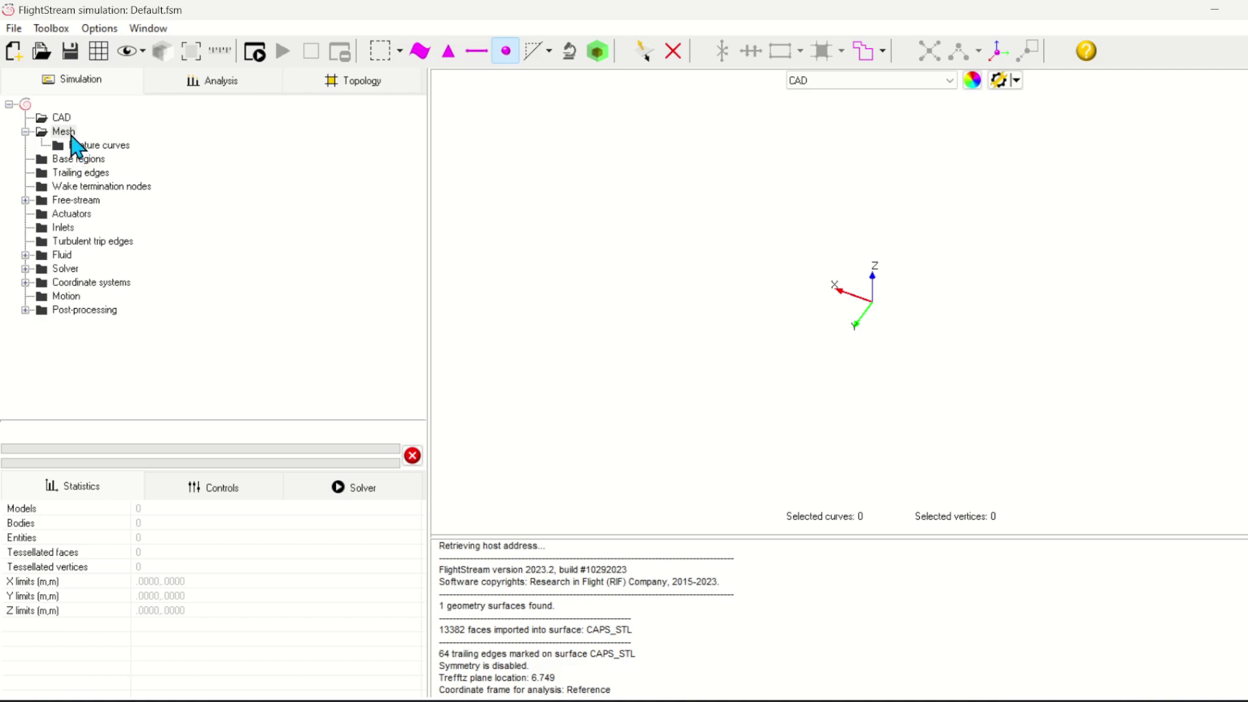
Import wing.stl in meters as the CAPS_STL mesh surface.
right_click(72, 132)
click(113, 143)
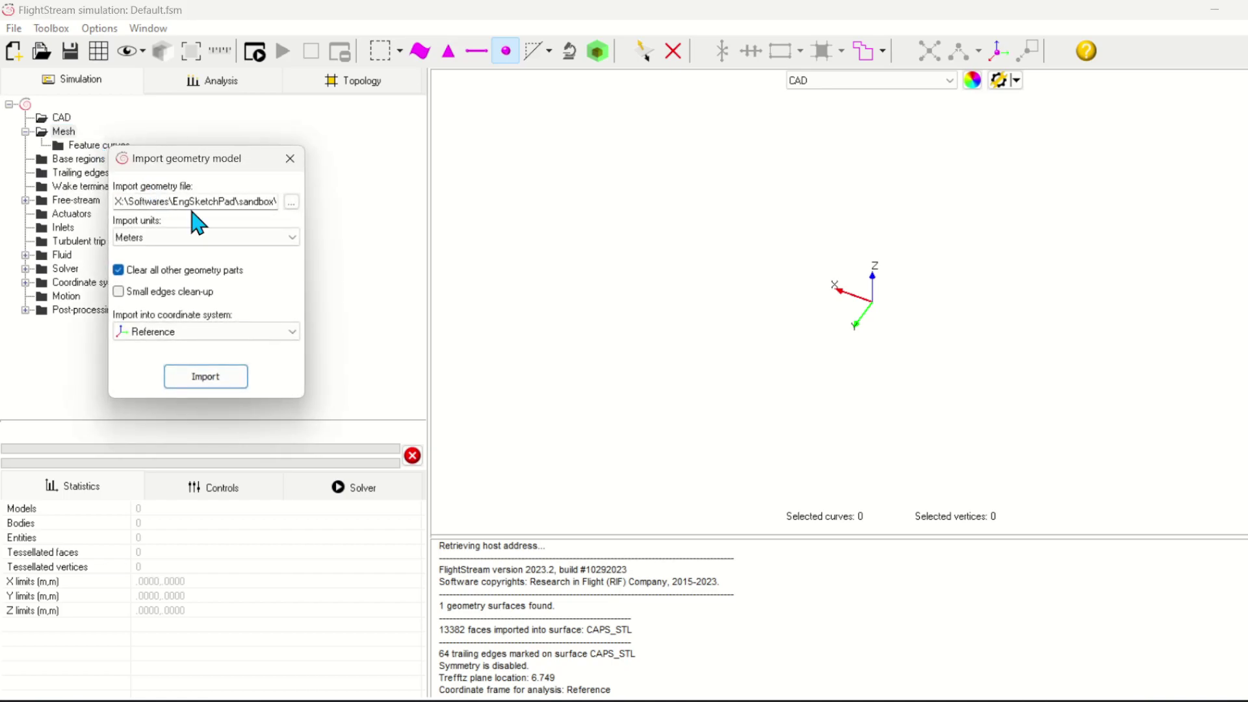
click(290, 203)
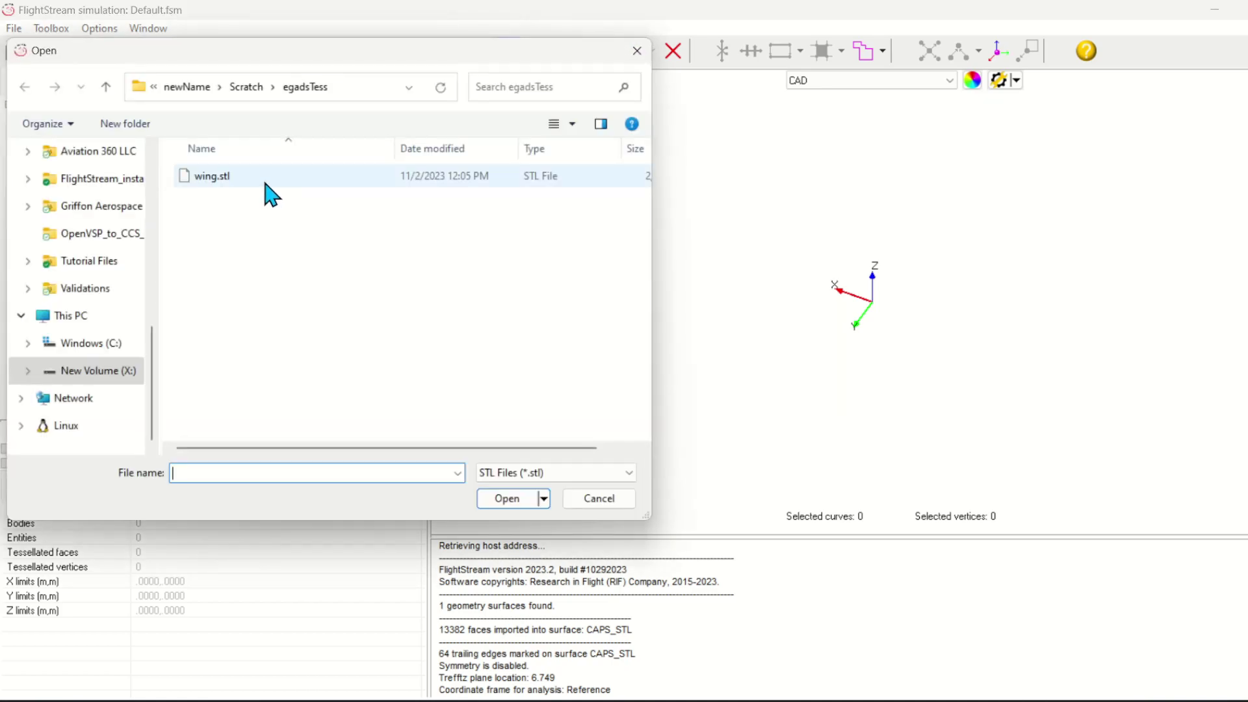
click(264, 180)
click(507, 498)
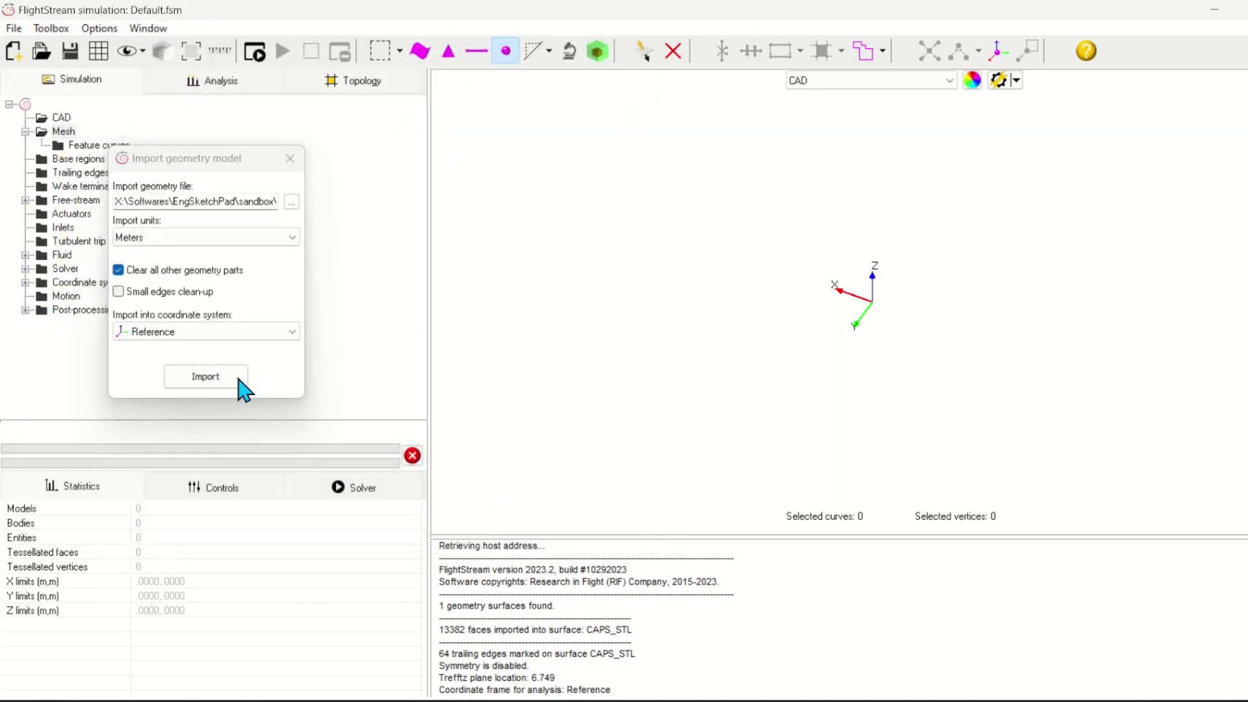
click(202, 374)
Rotate the view and show the wing as a wireframe mesh, then select the CAD section.
drag(579, 228, 658, 300)
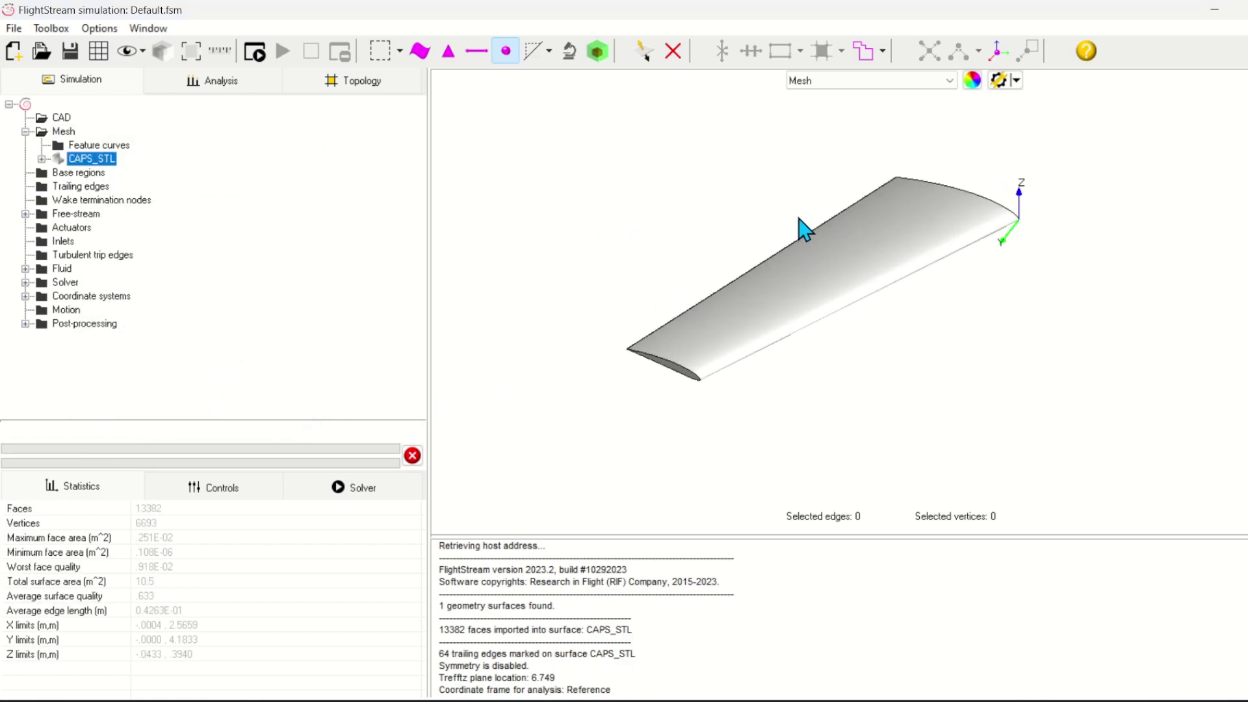
click(98, 51)
scroll(862, 197, up, 2)
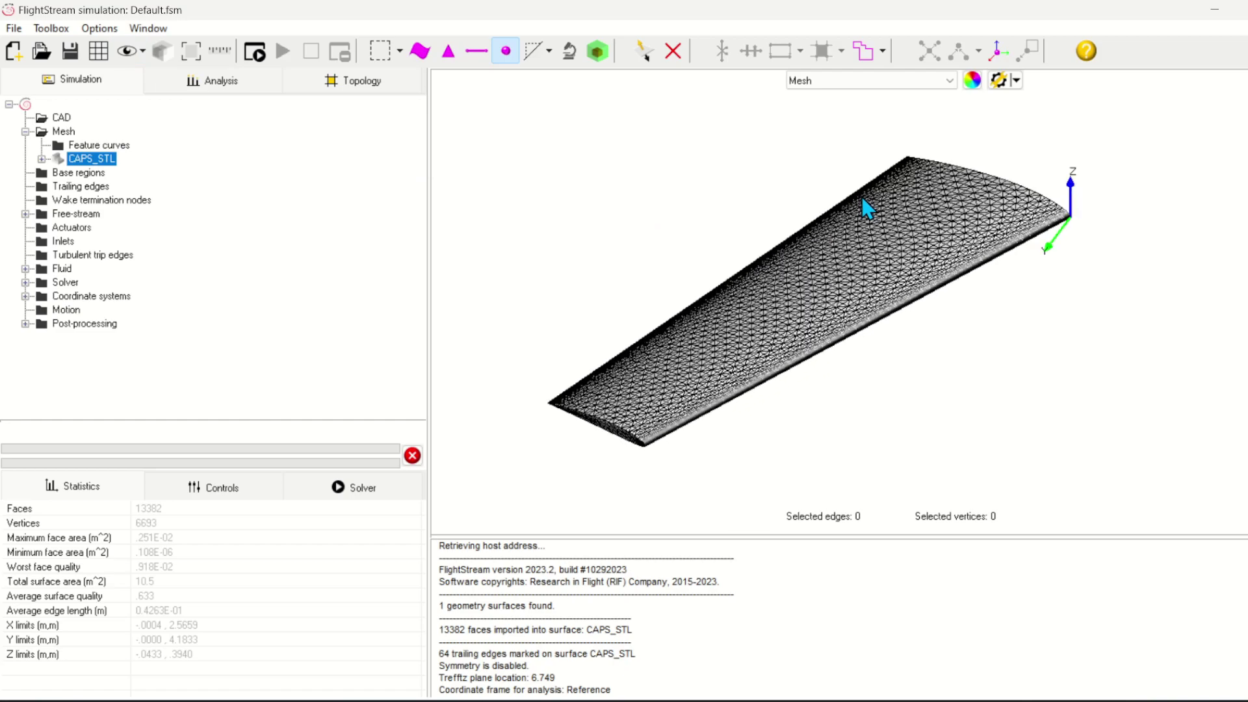
click(60, 120)
Create a new CAD model and bring up its curve-creation tools.
right_click(63, 121)
click(104, 132)
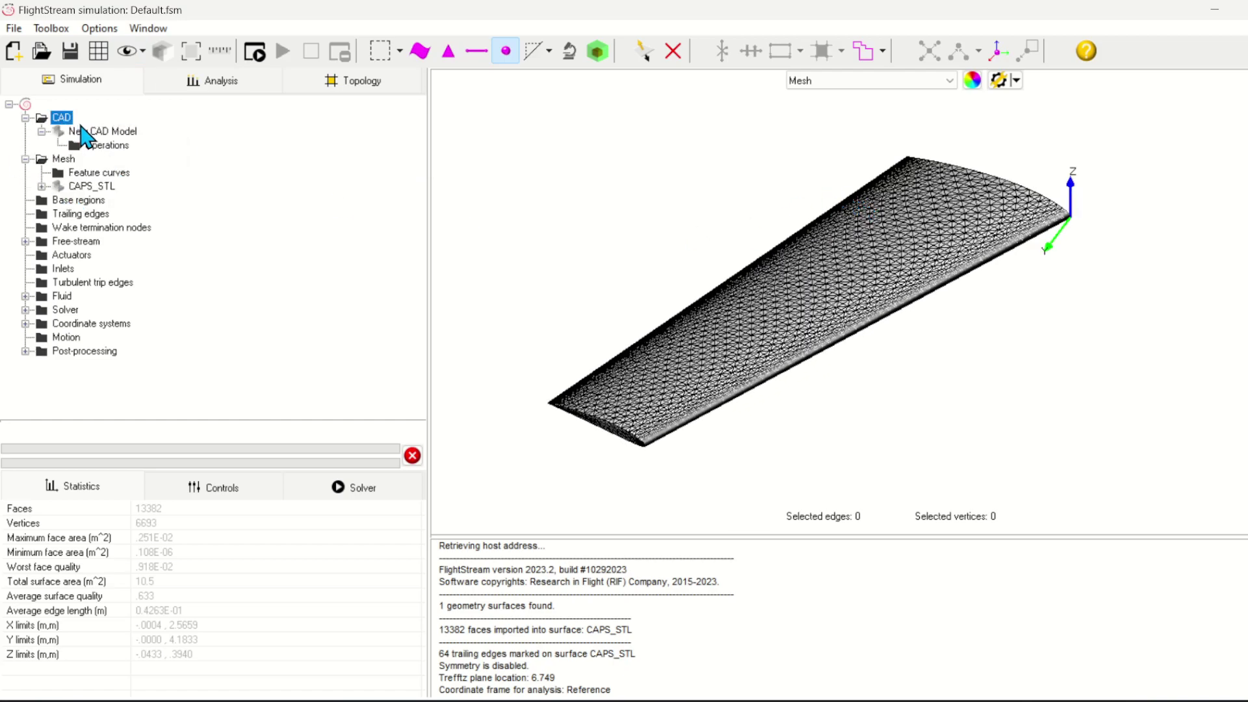
right_click(103, 132)
click(120, 140)
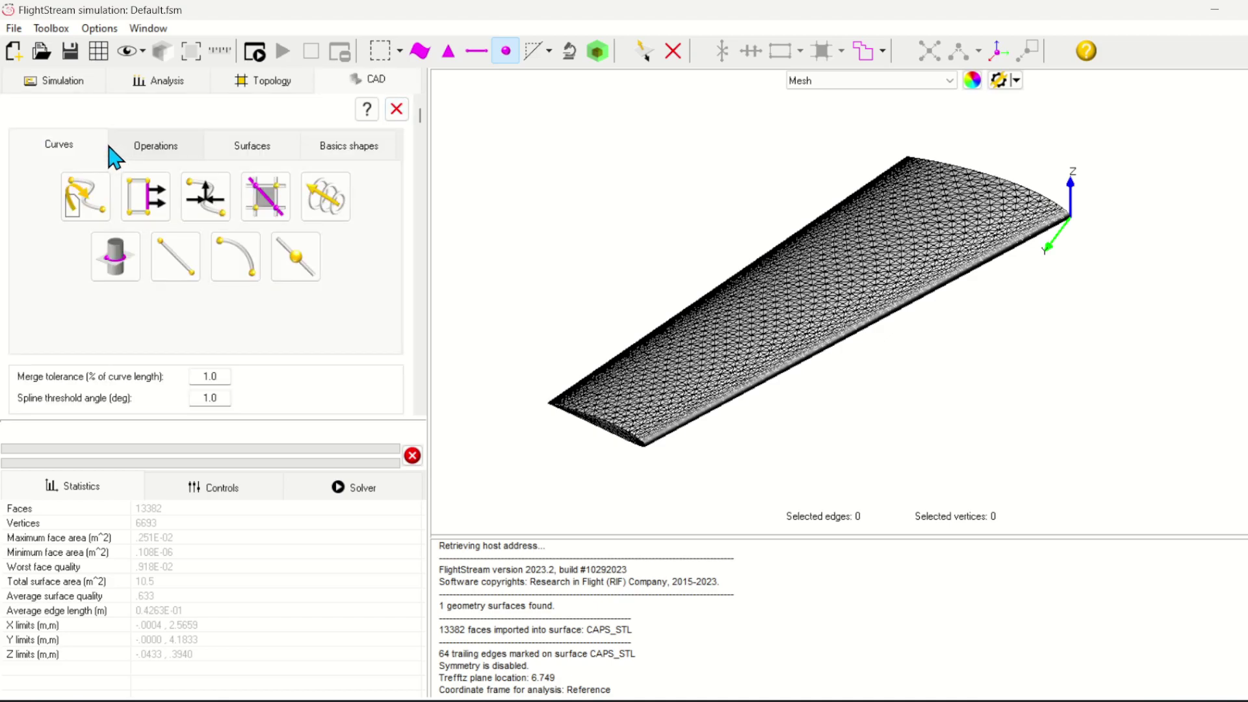
Select the full 100-edge loop around one end of the wing using edge picking.
click(478, 52)
scroll(1105, 176, up, 6)
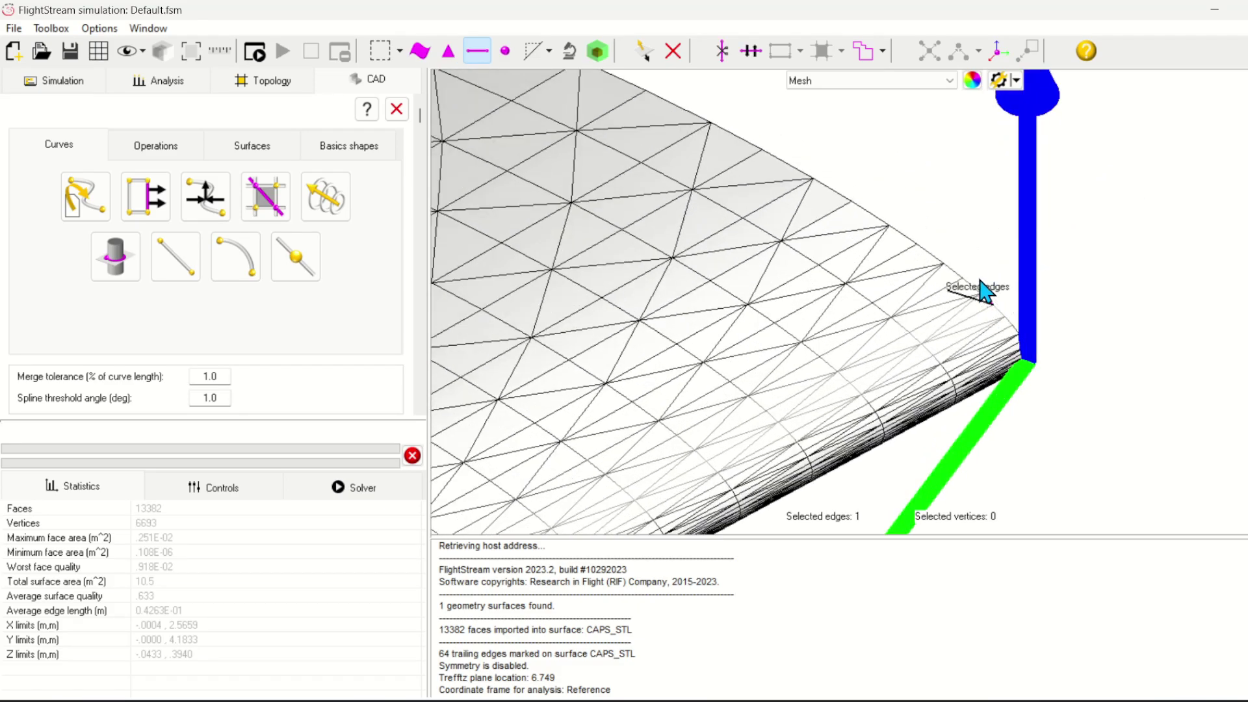
click(863, 51)
scroll(1026, 263, down, 2)
scroll(1059, 245, down, 6)
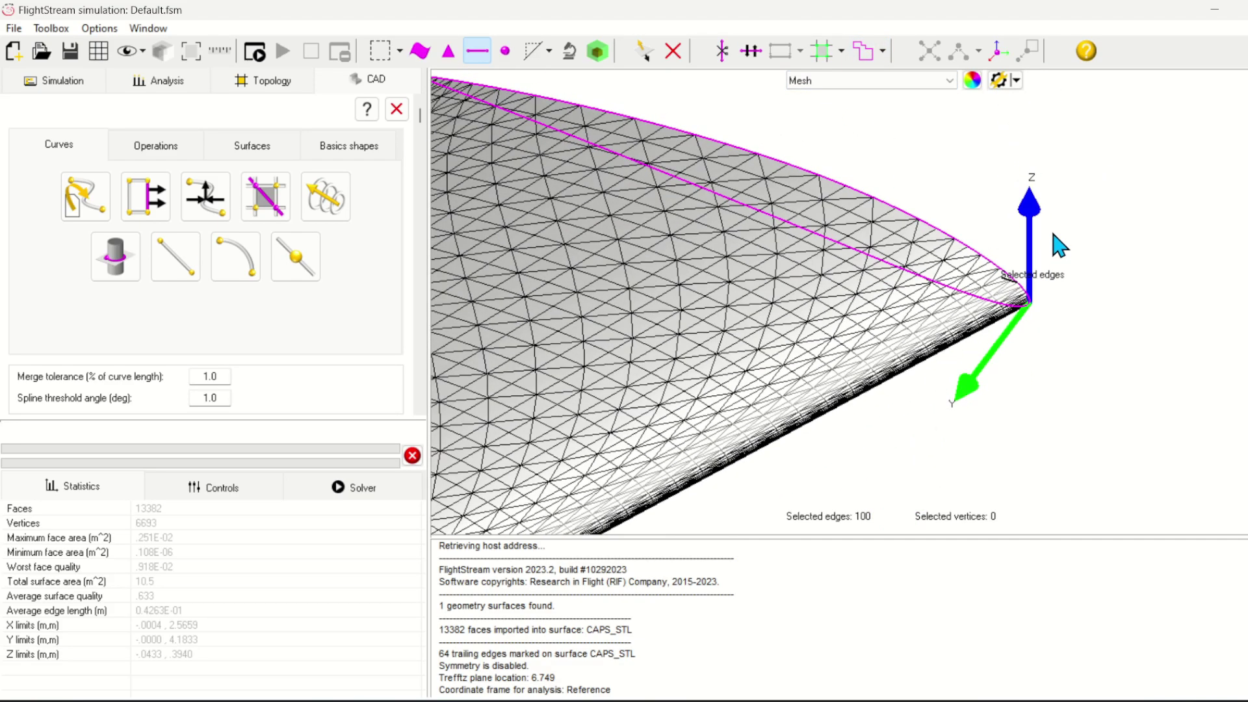
scroll(1059, 230, down, 2)
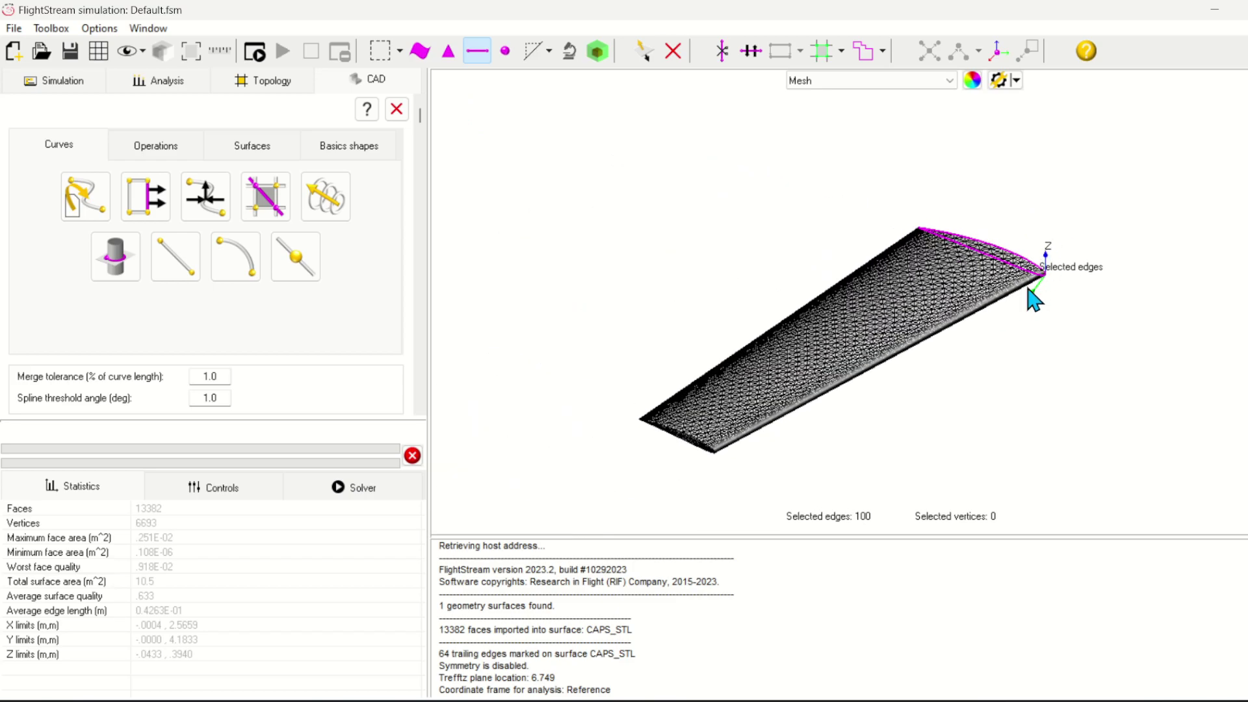
Create the first airfoil curve from the selected edges and return to the mesh view.
click(265, 196)
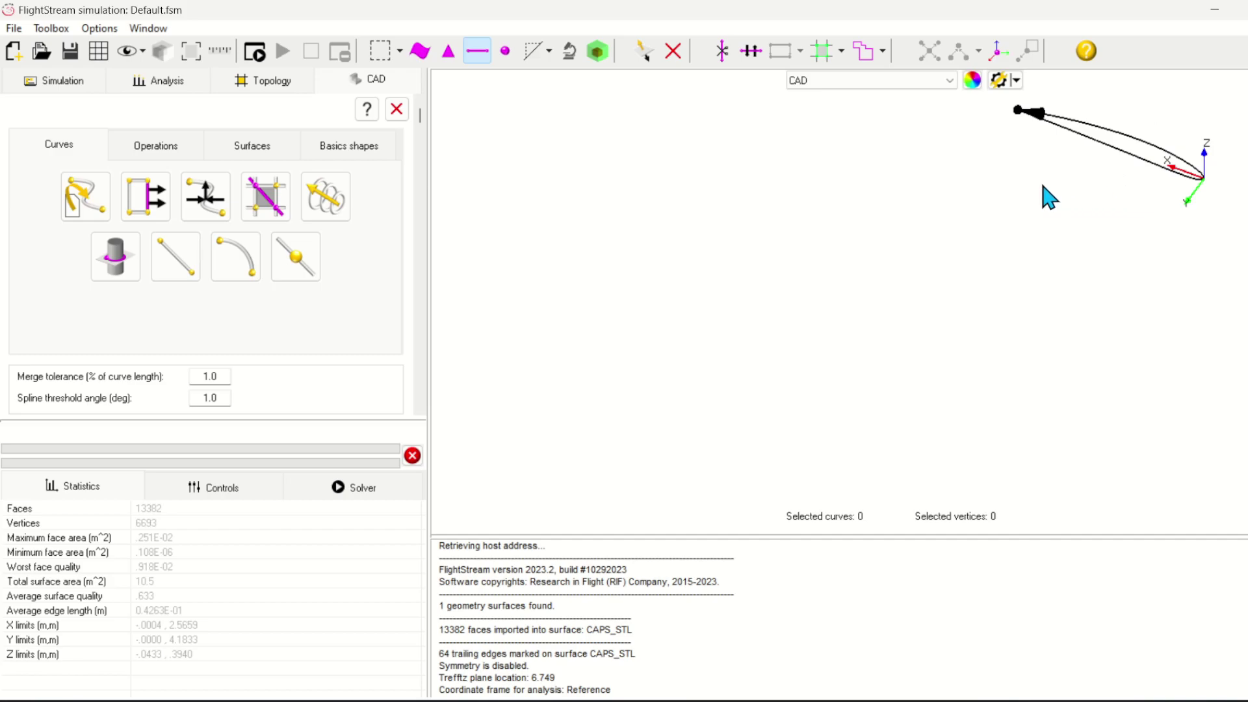
click(879, 81)
click(874, 105)
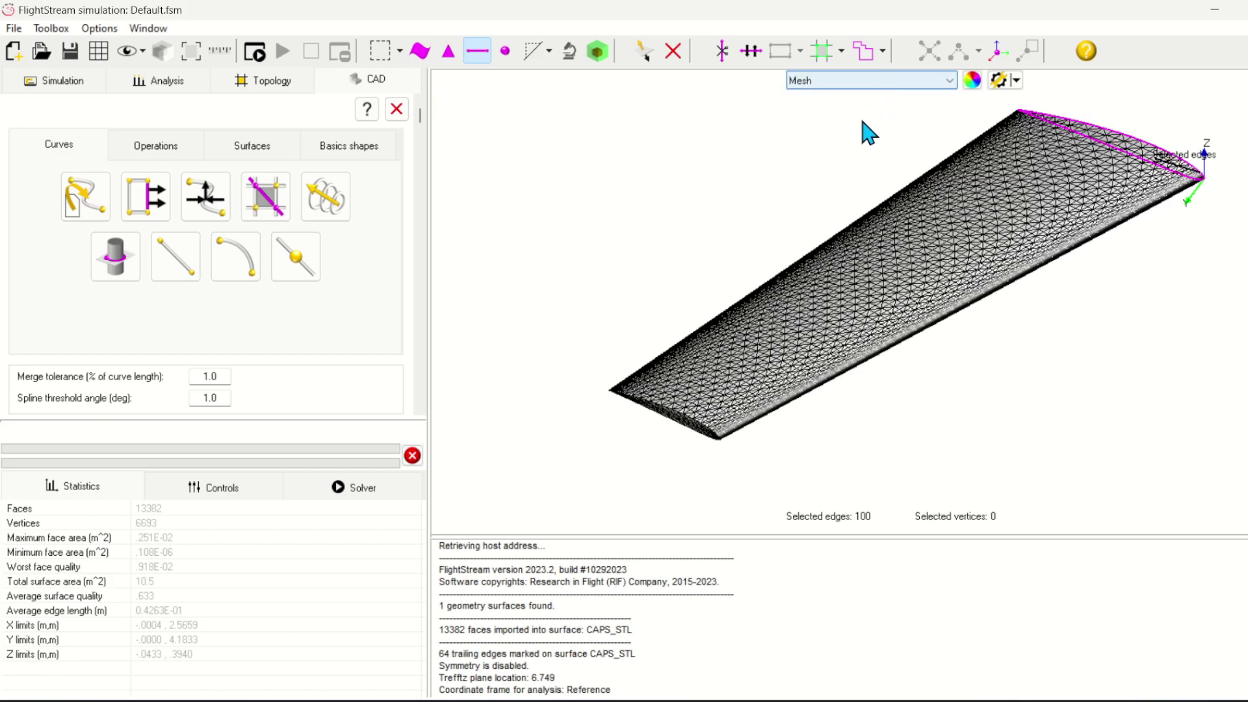
Loop-select the edges at the other wing end and create a second airfoil curve.
scroll(633, 201, up, 4)
scroll(689, 422, up, 5)
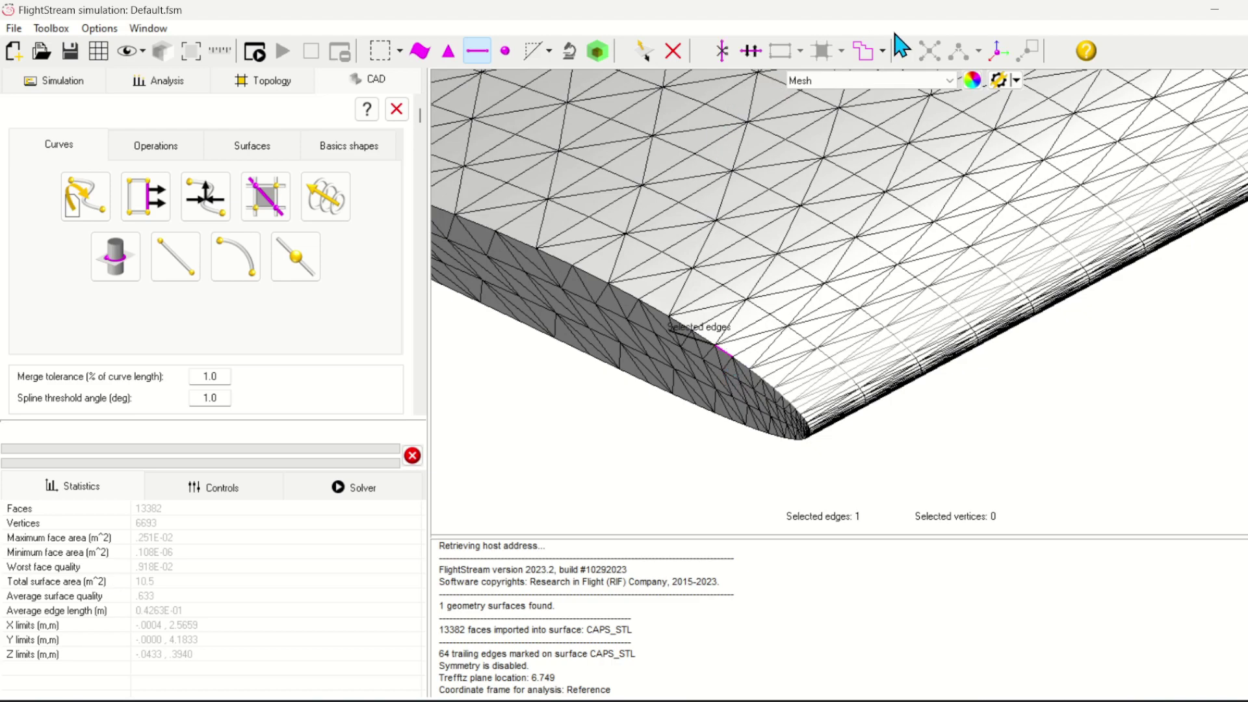
click(866, 50)
click(263, 196)
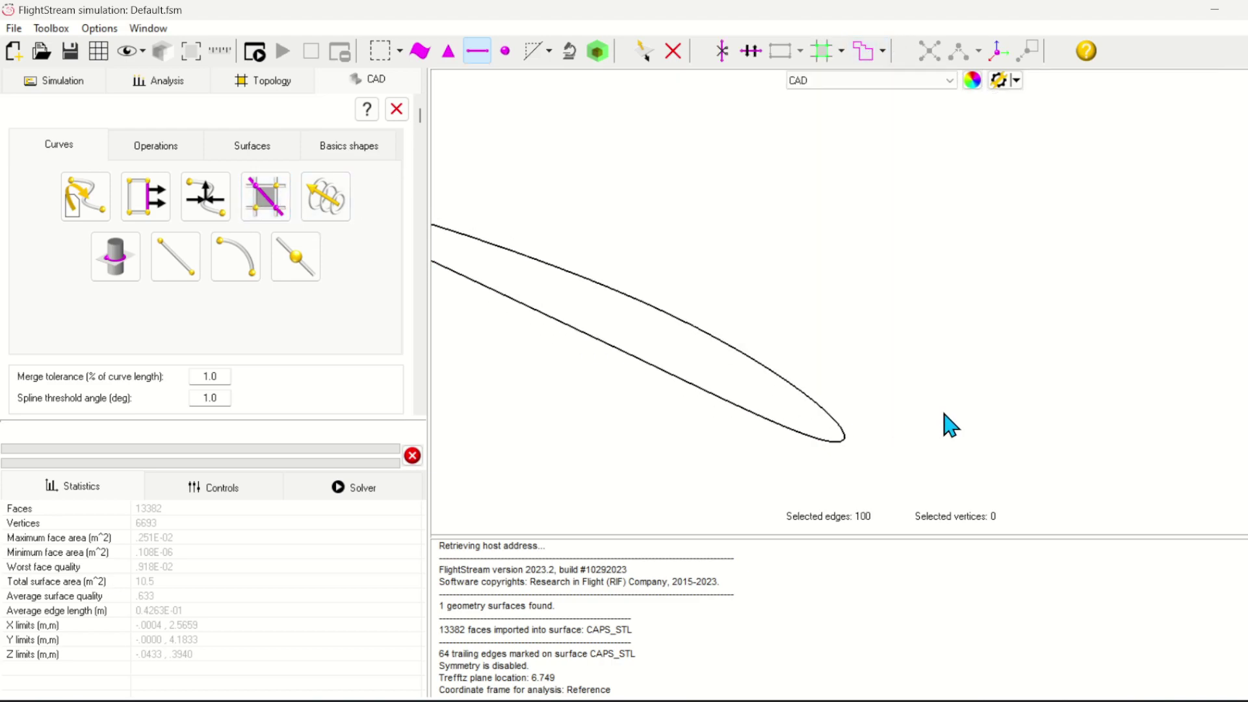
Rotate and frame the view to show both airfoil curves.
scroll(772, 377, down, 5)
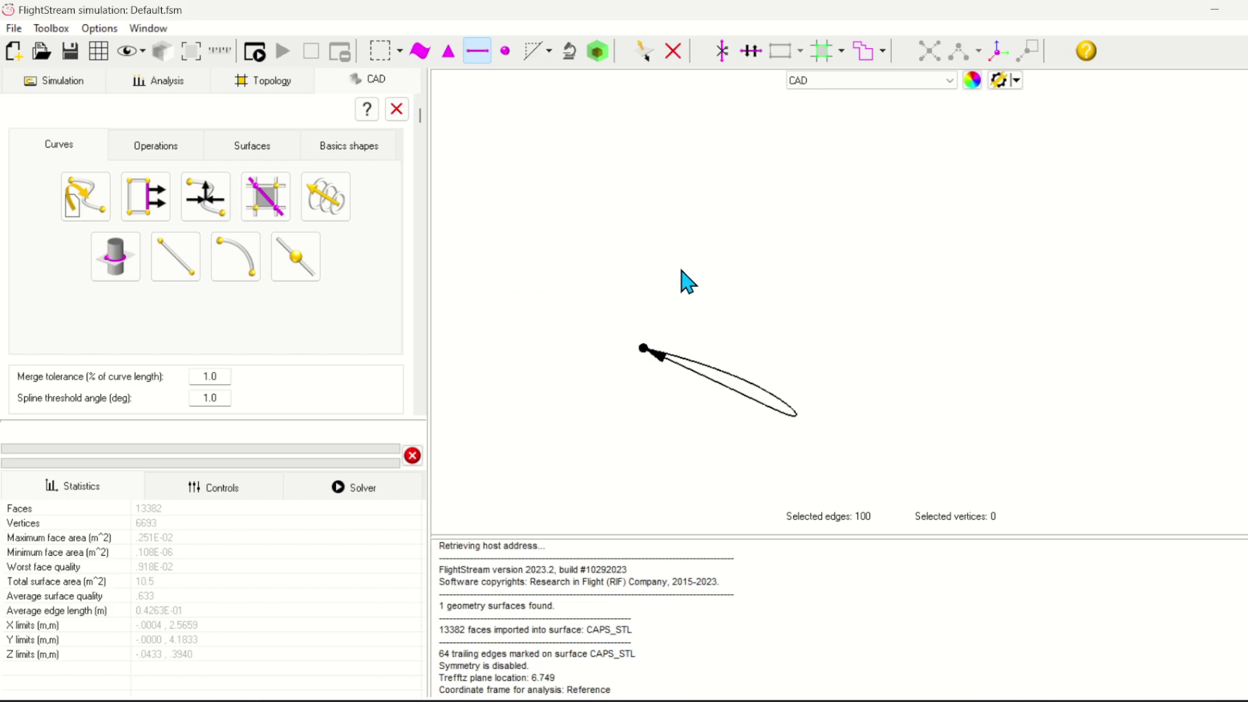
scroll(687, 281, down, 2)
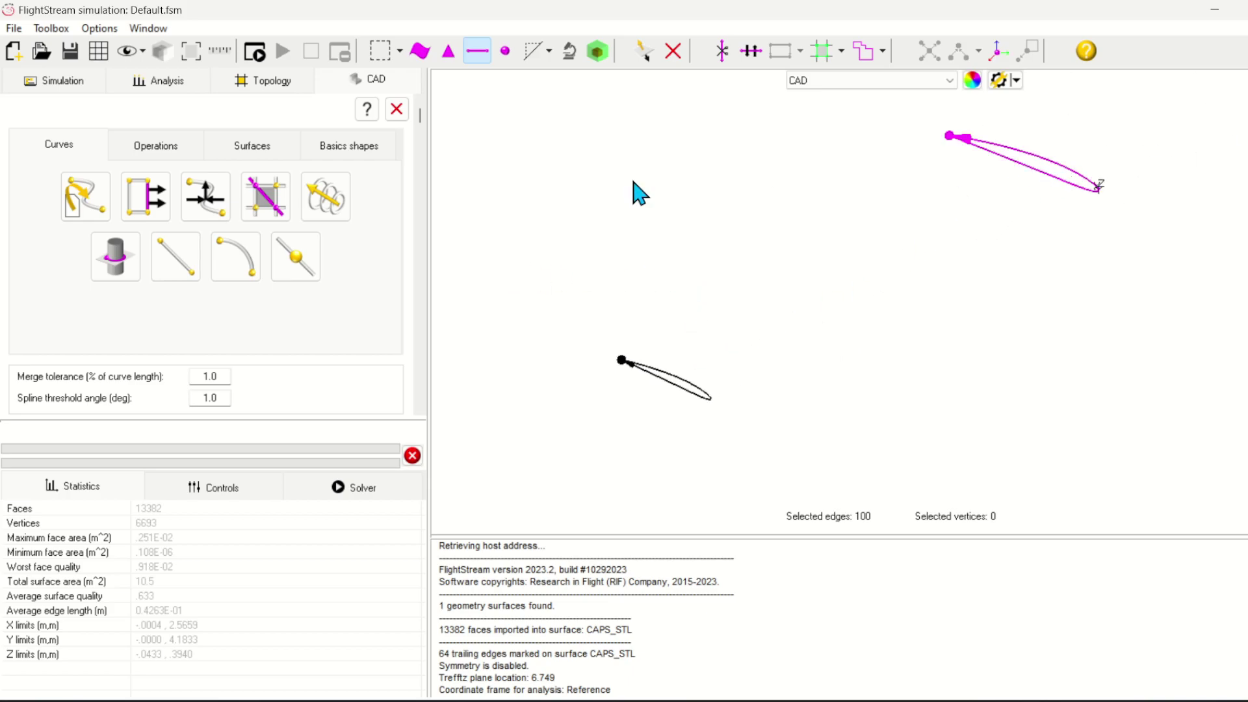
click(156, 147)
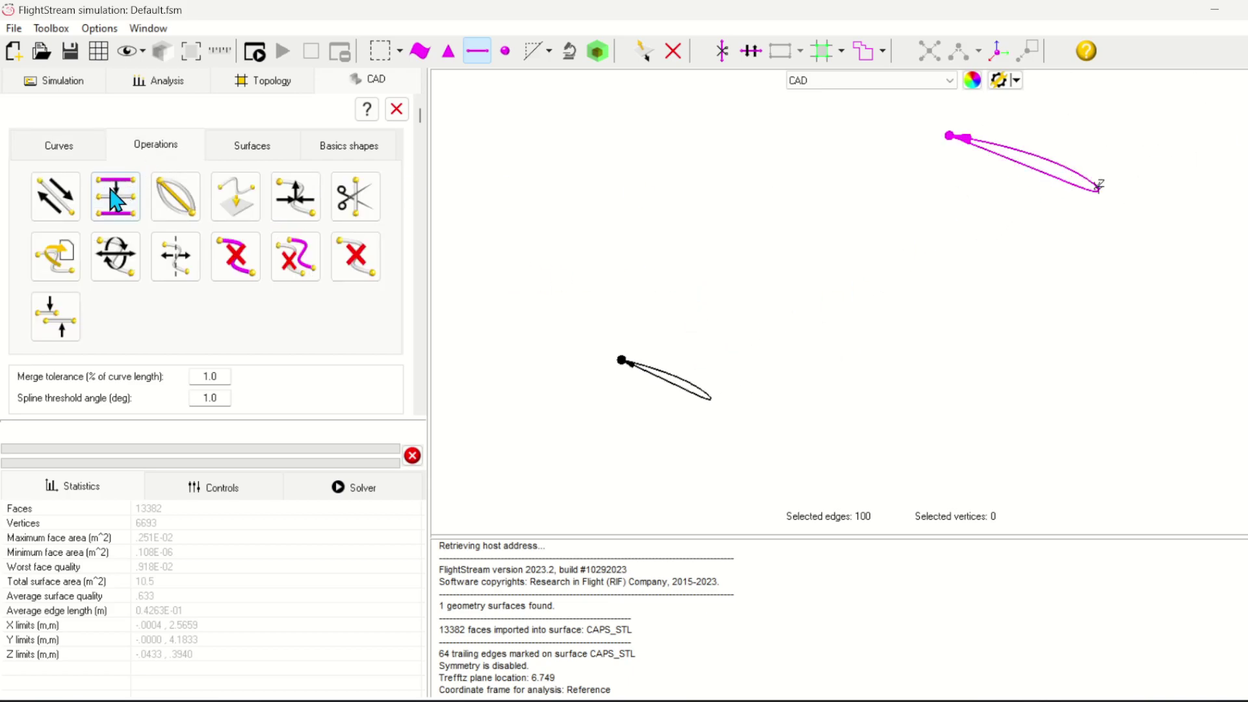
click(62, 153)
middle_drag(864, 245, 686, 364)
scroll(687, 366, down, 1)
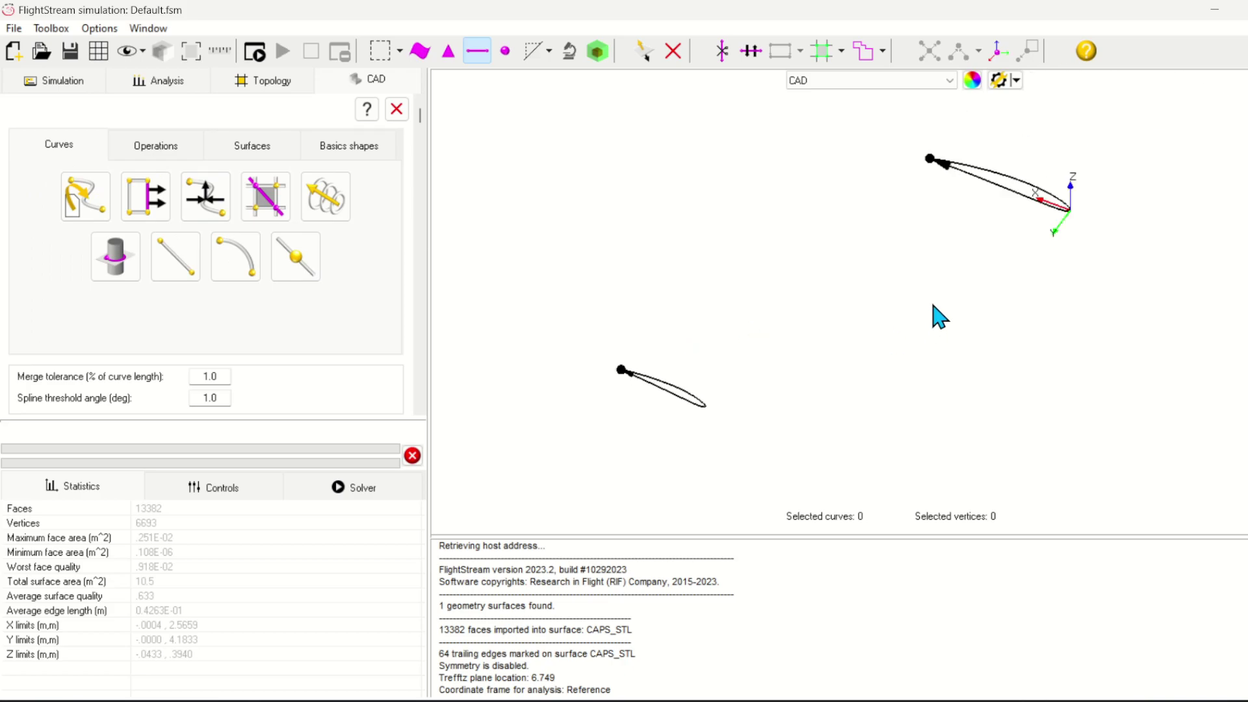
middle_drag(947, 311, 940, 318)
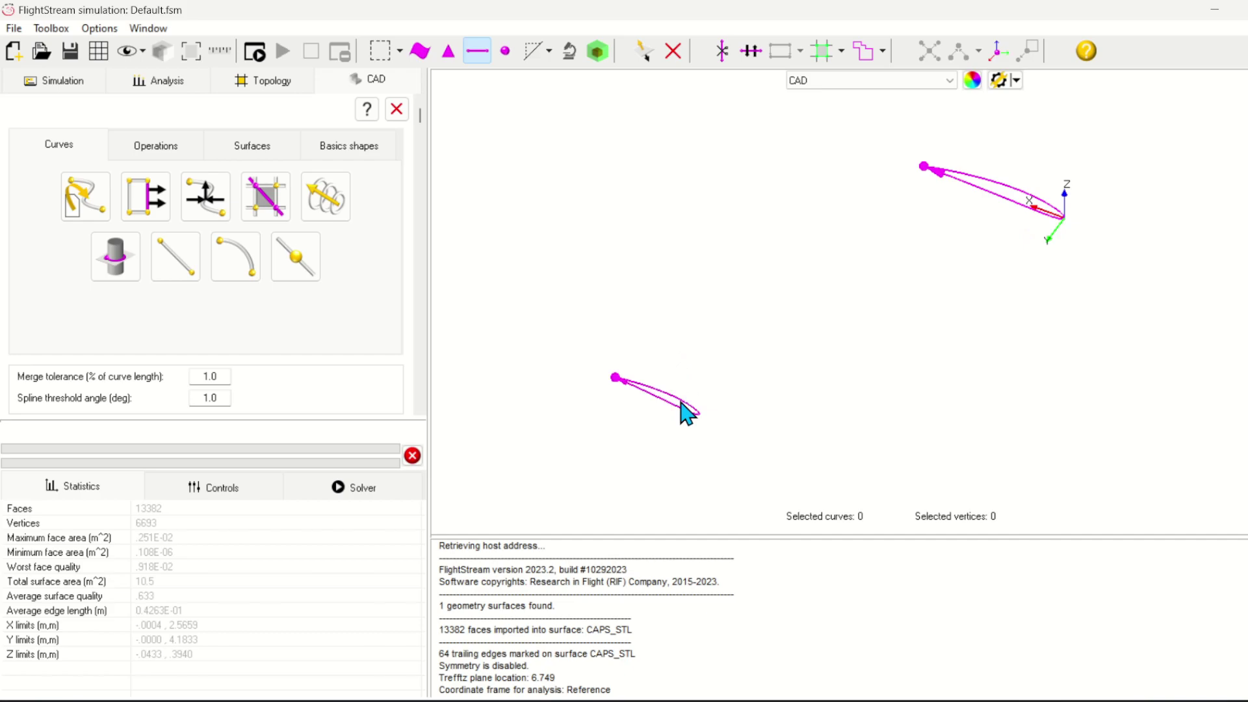
Export the two airfoil curves as CCS cross-section text.
click(156, 146)
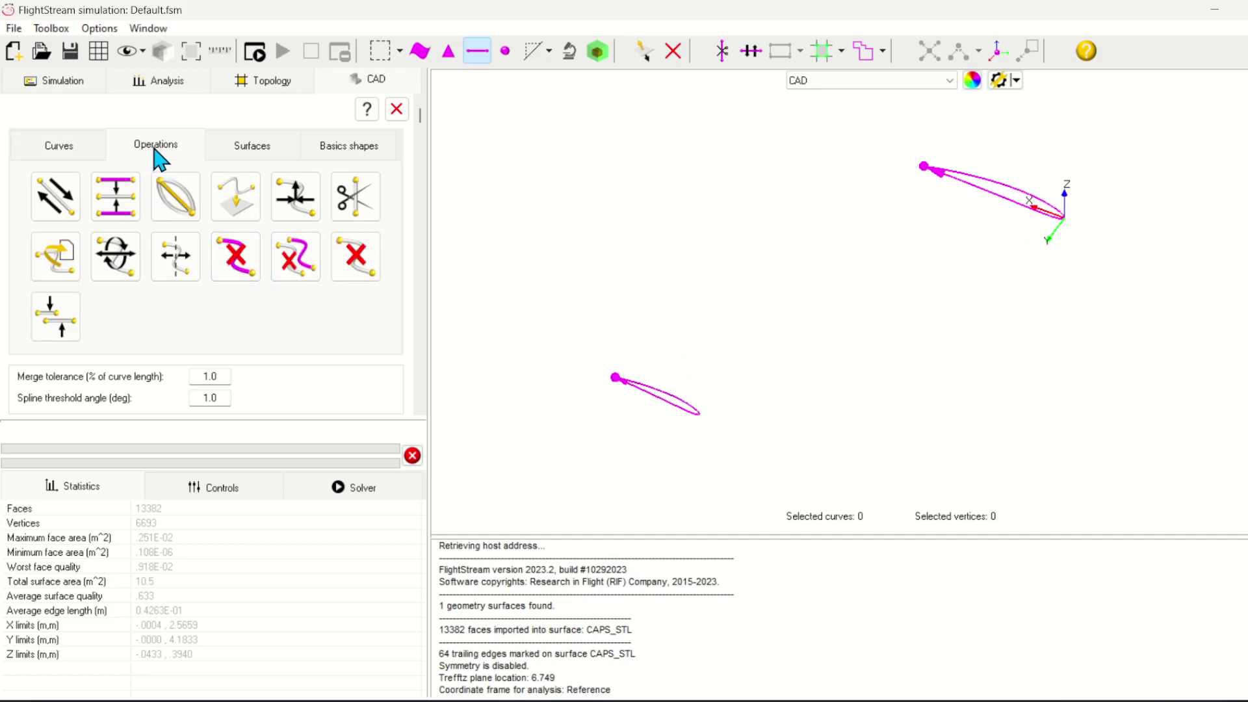
click(56, 257)
click(164, 458)
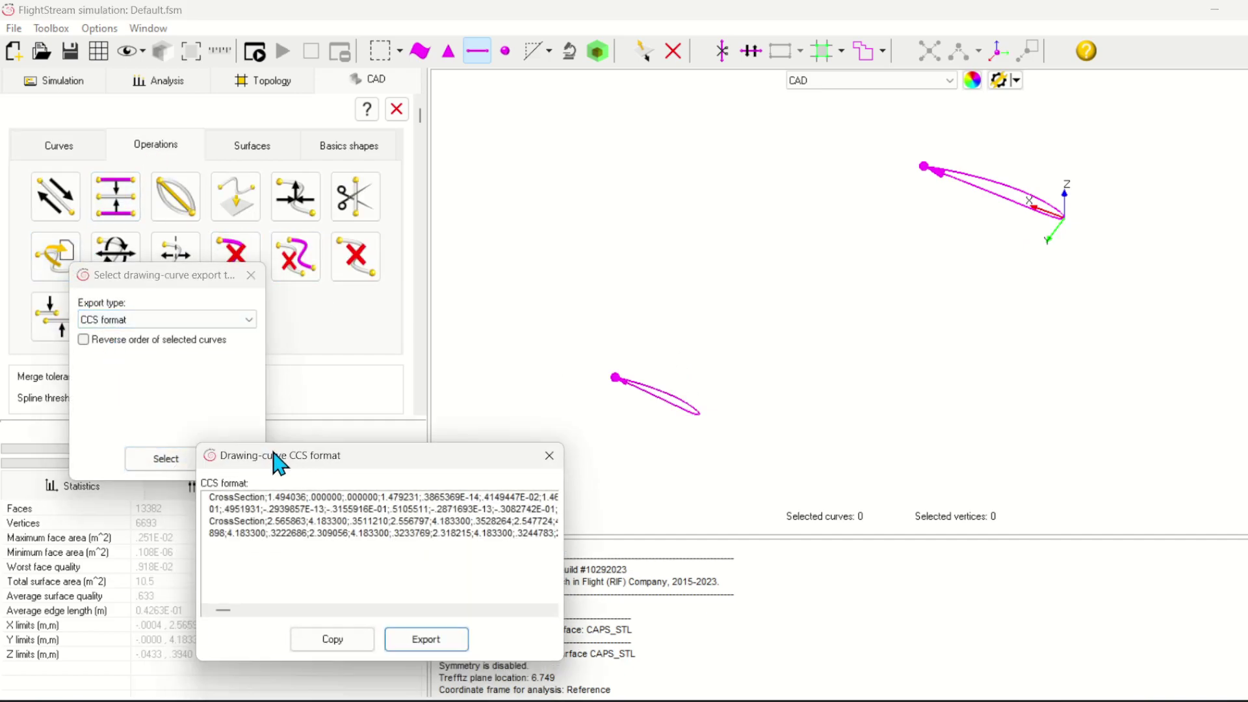
drag(273, 459, 336, 362)
click(389, 543)
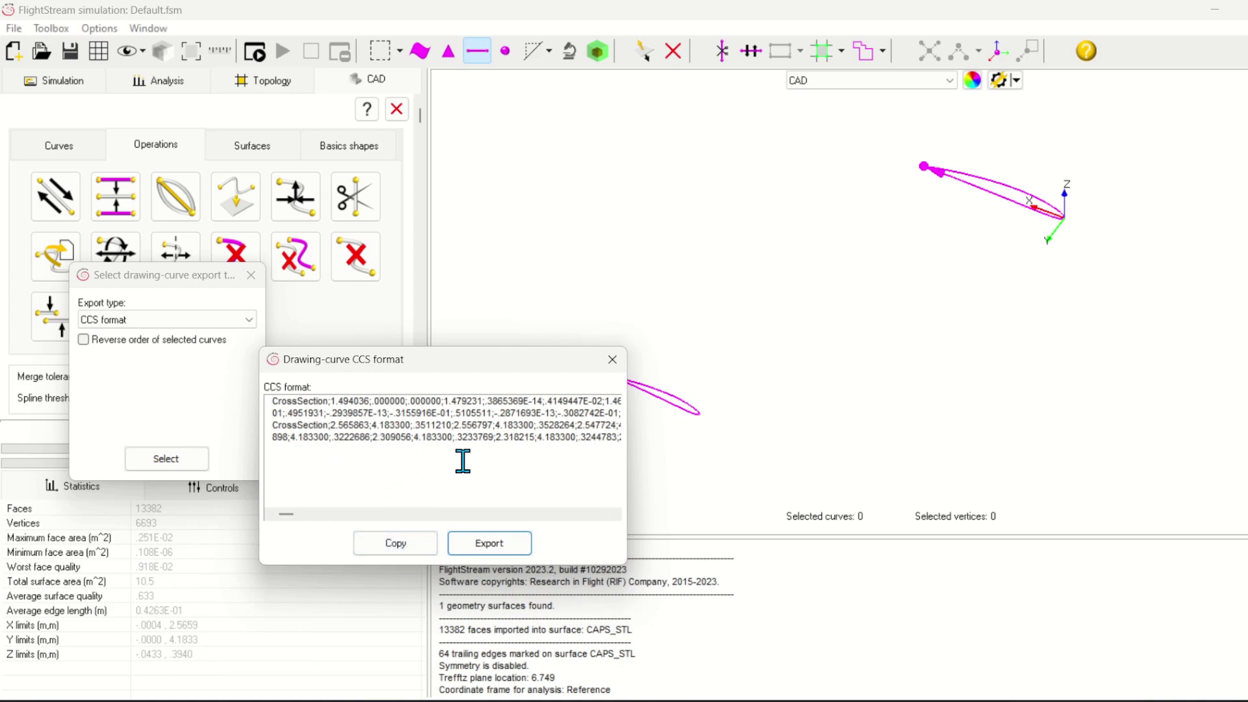
Close the export windows, delete all drawn curves, and return to the simulation tree.
click(611, 360)
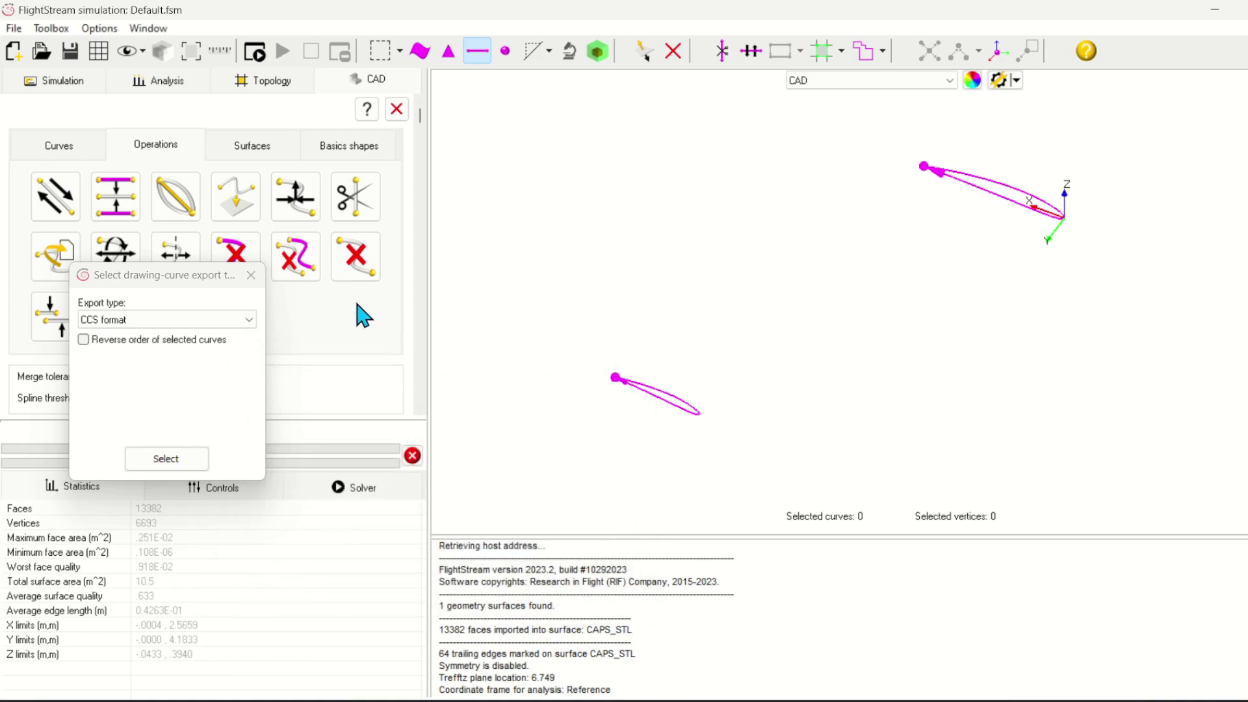
click(256, 284)
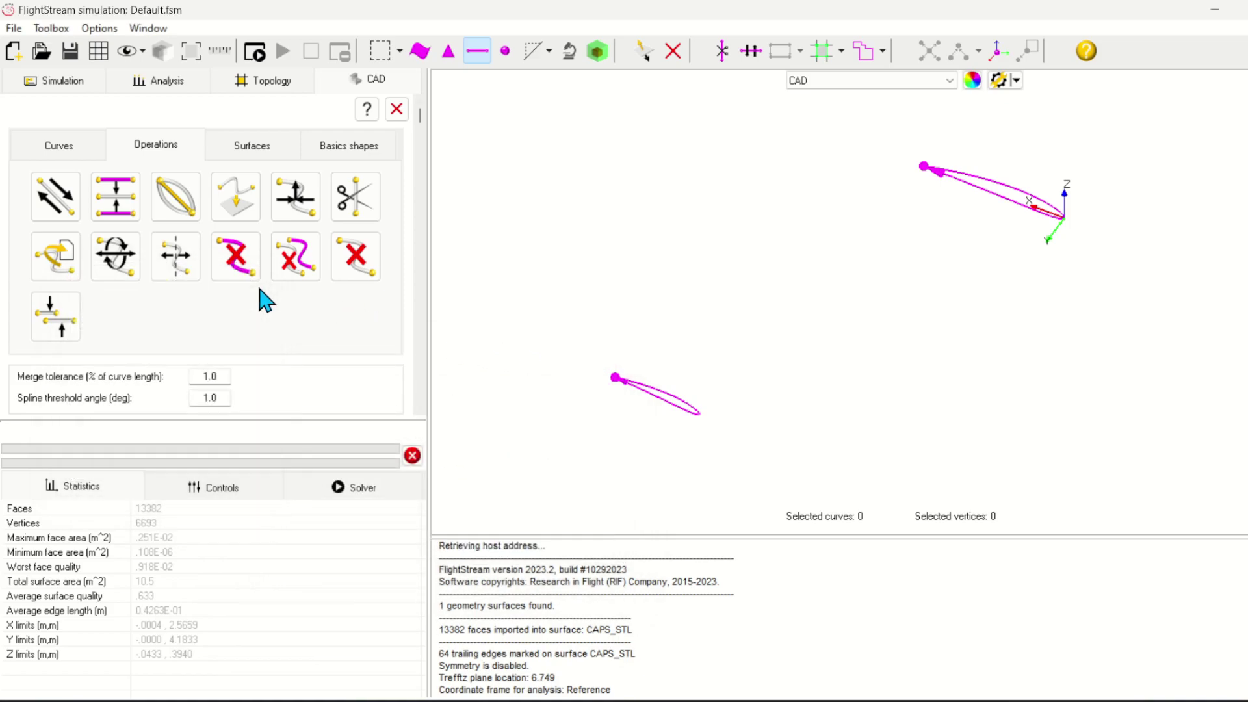
click(356, 259)
click(397, 110)
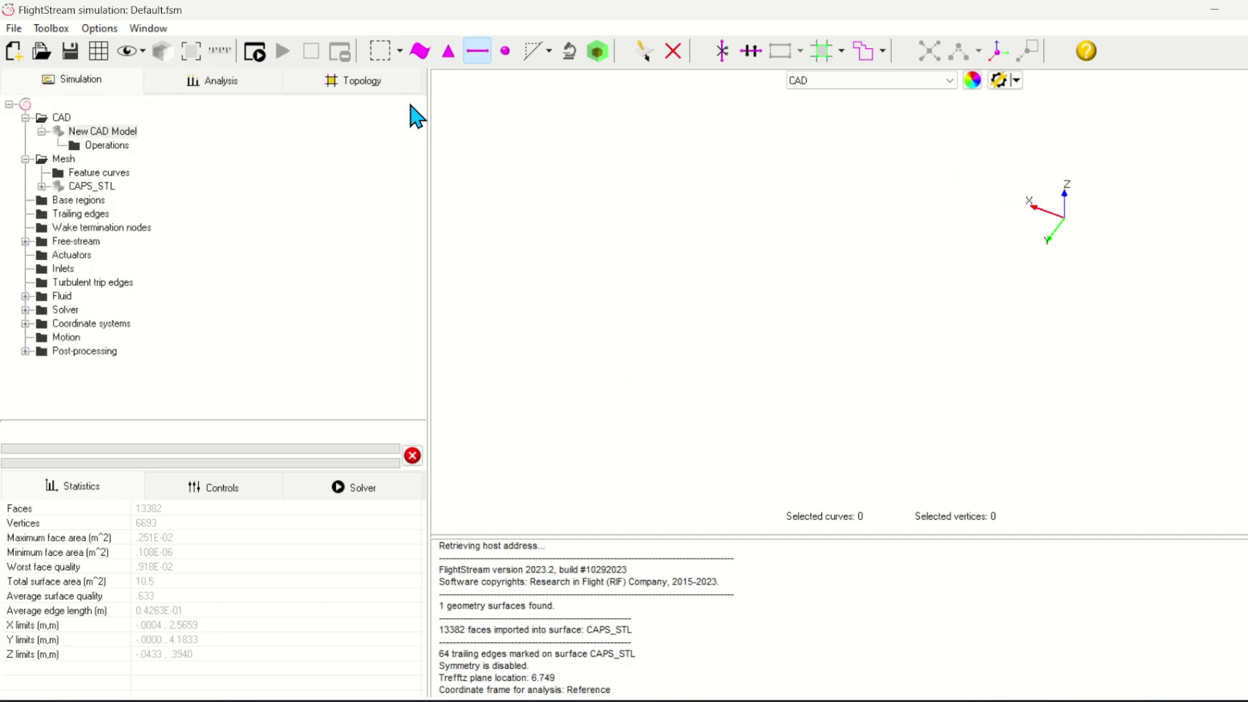
Show the wing mesh, clear the selected edges, and open the New CAD Model's curve tools.
click(849, 81)
click(849, 96)
click(757, 212)
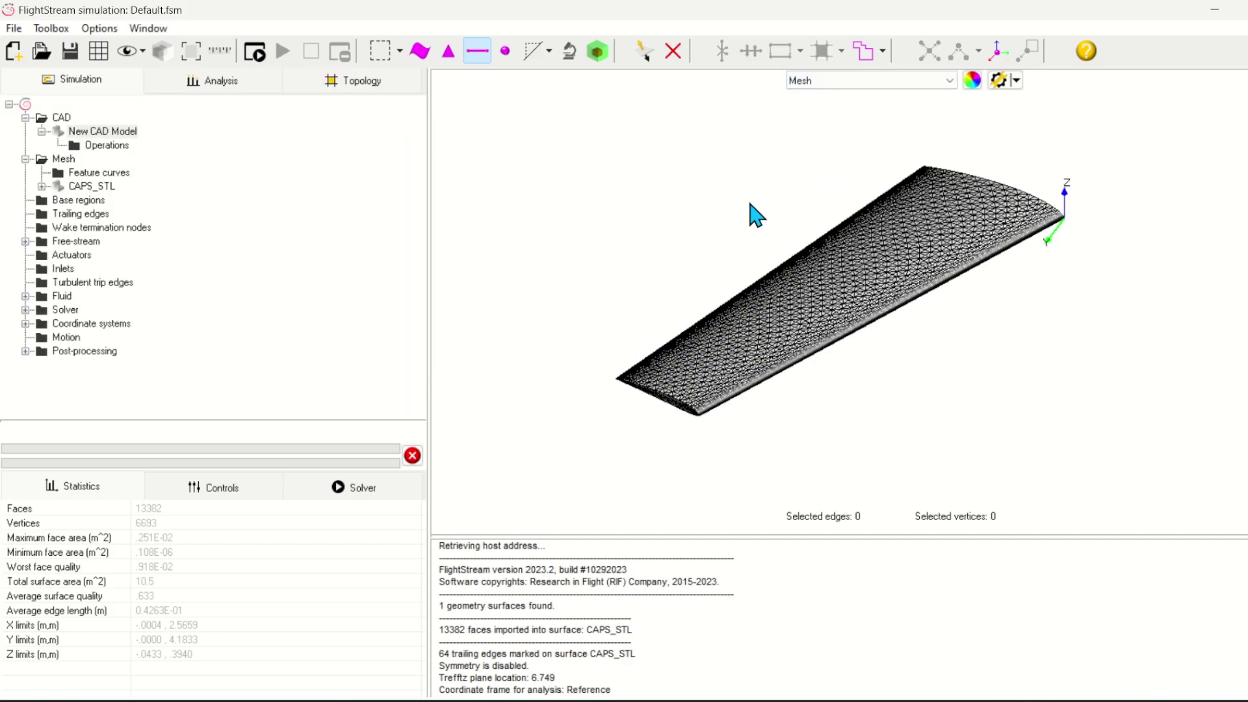
click(126, 133)
right_click(127, 134)
click(156, 152)
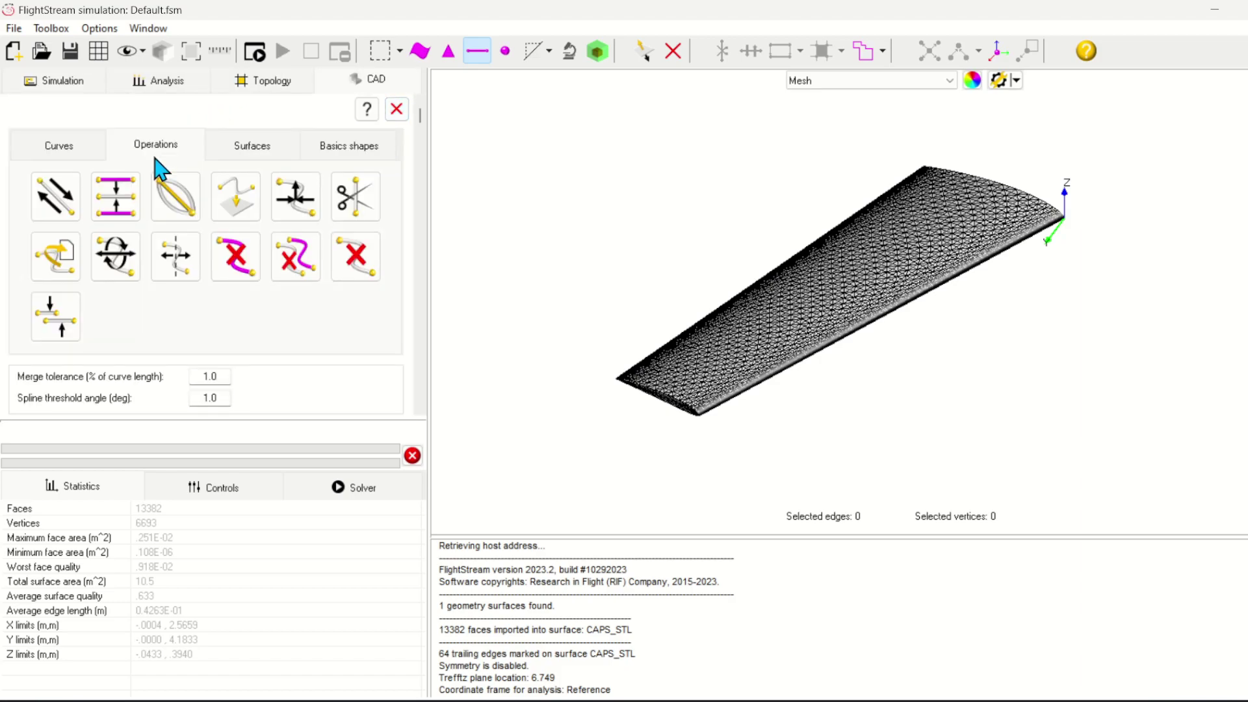
click(63, 151)
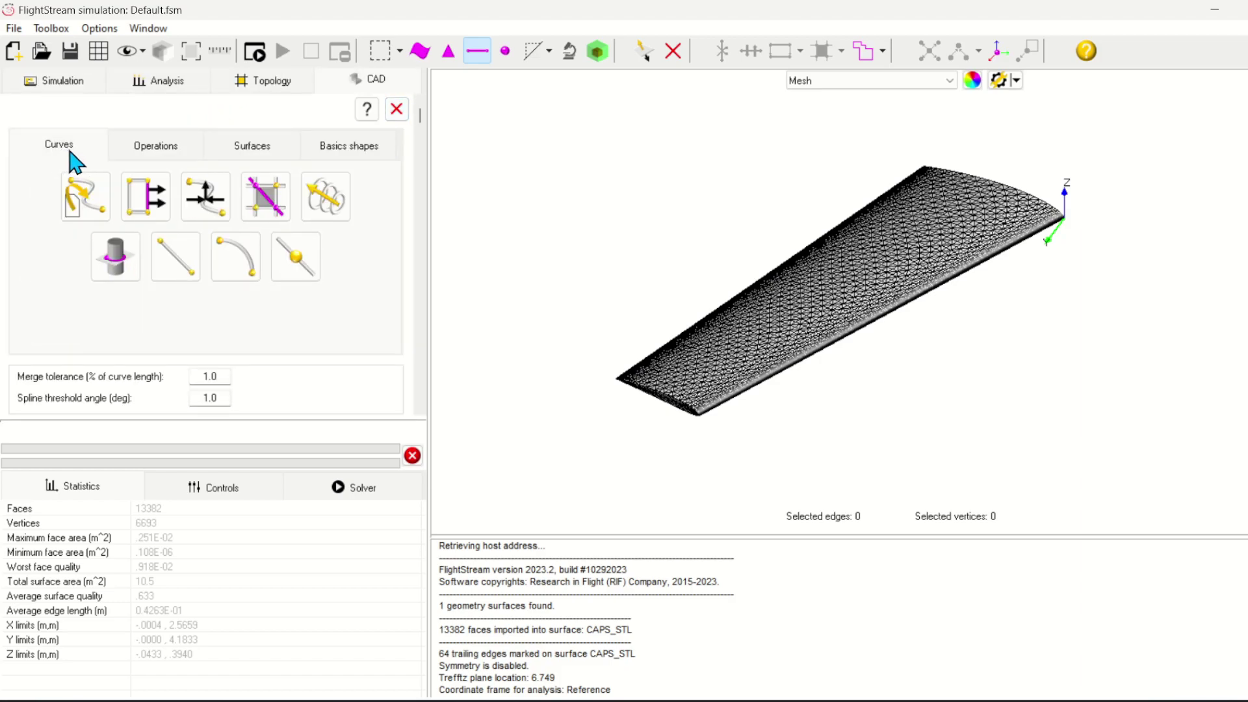
Create a cross-section curve on the XZ plane at location 0.0001.
click(115, 256)
click(208, 358)
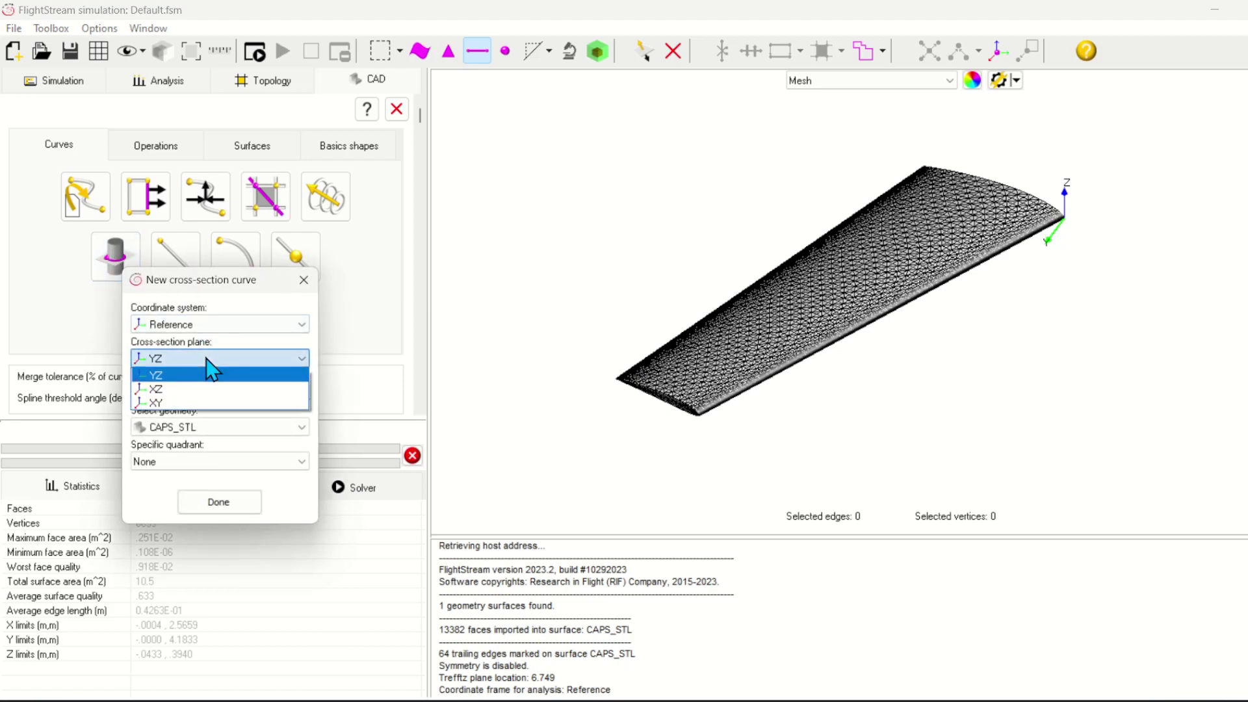
click(182, 388)
click(239, 390)
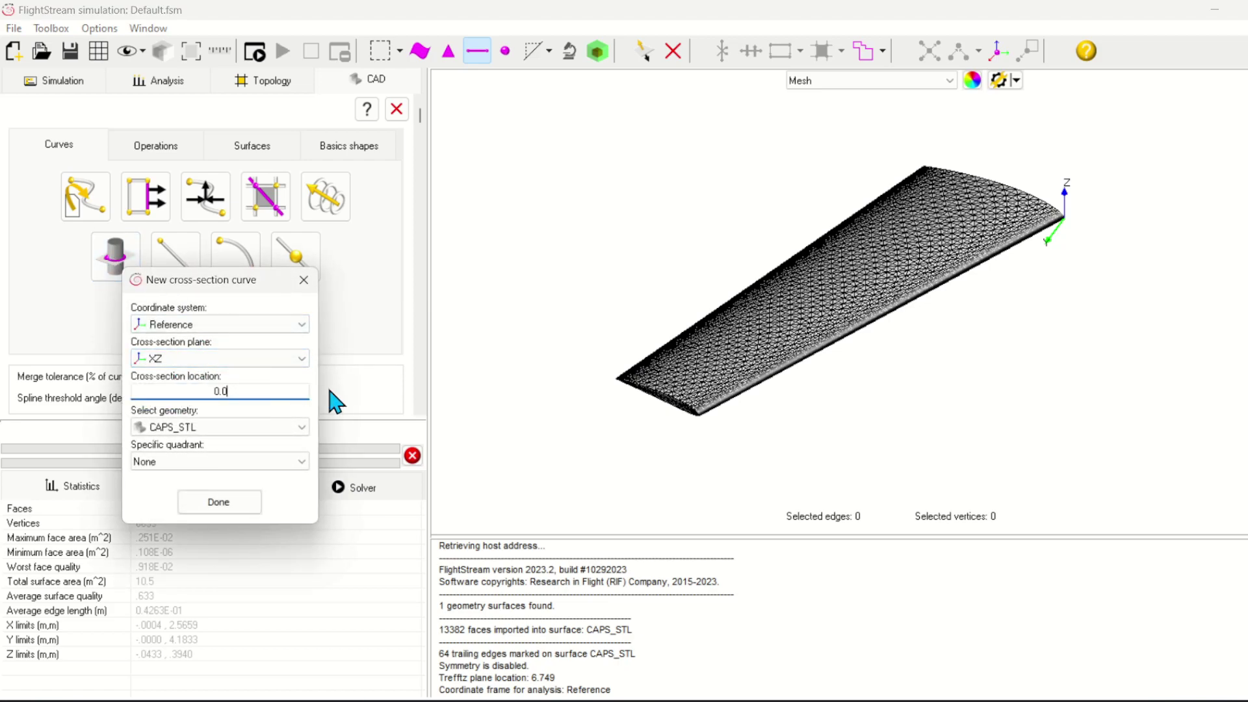
text(001)
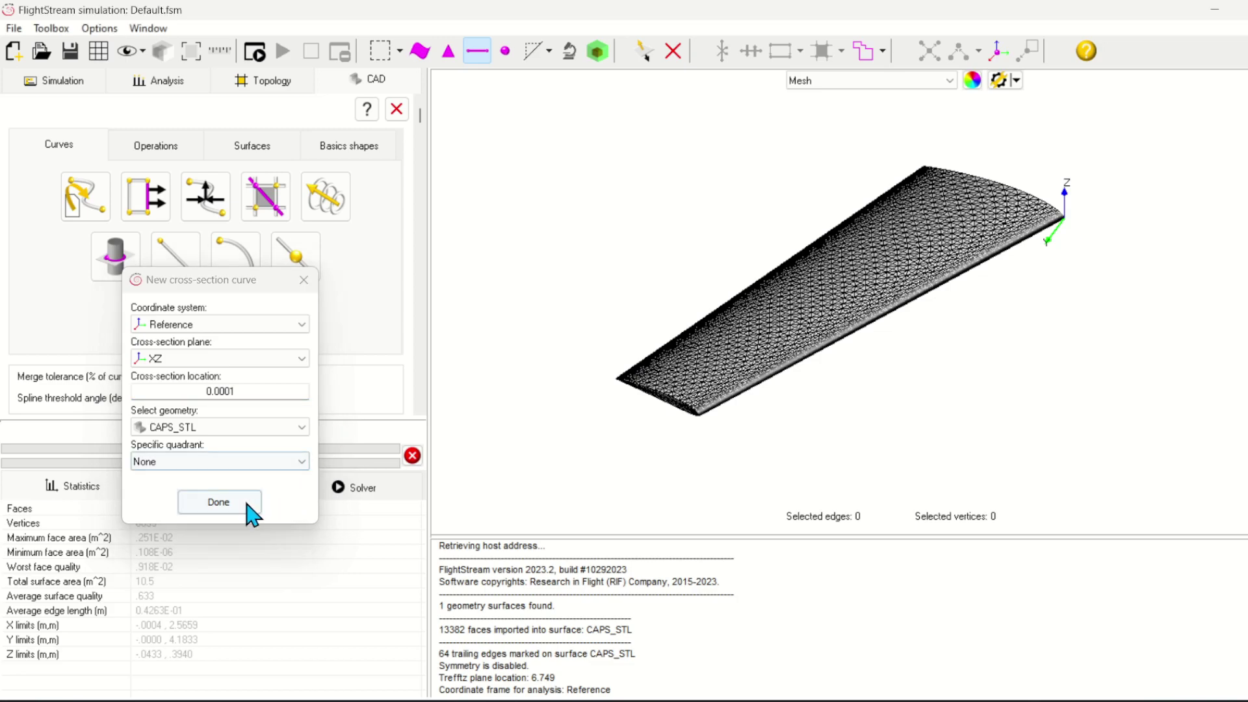
click(248, 509)
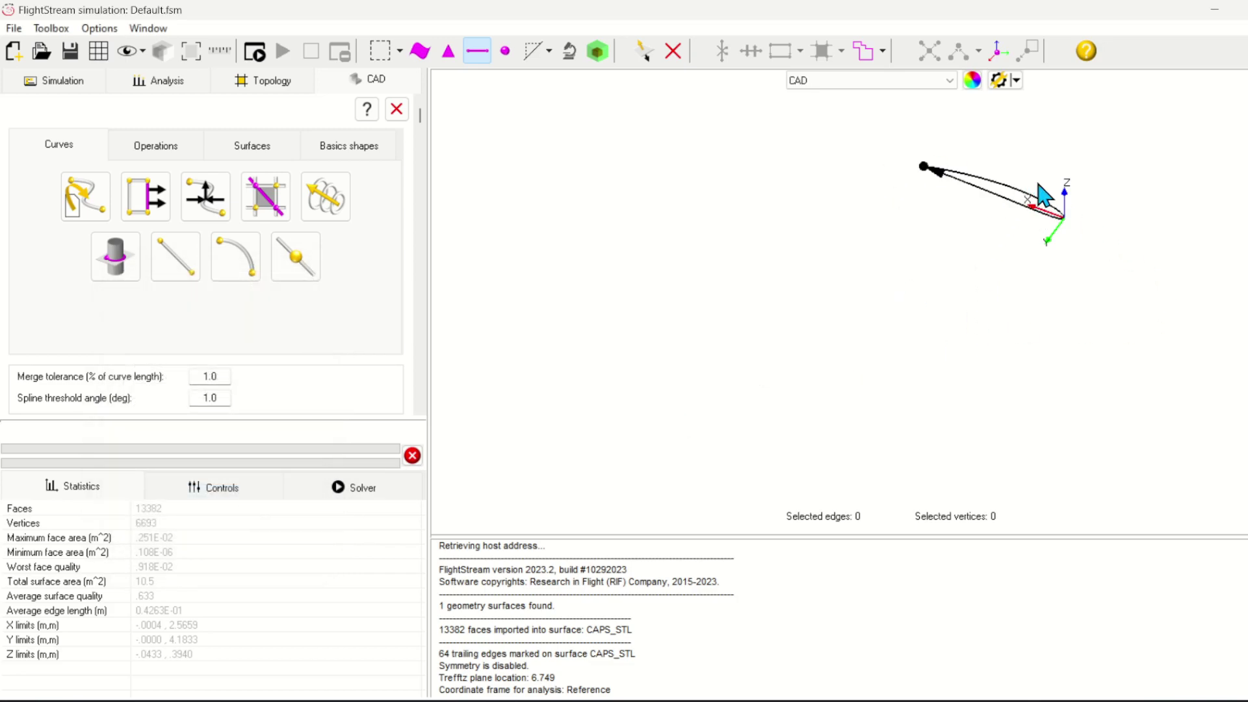
Show the wing mesh again with vertex picking active.
click(858, 80)
click(900, 98)
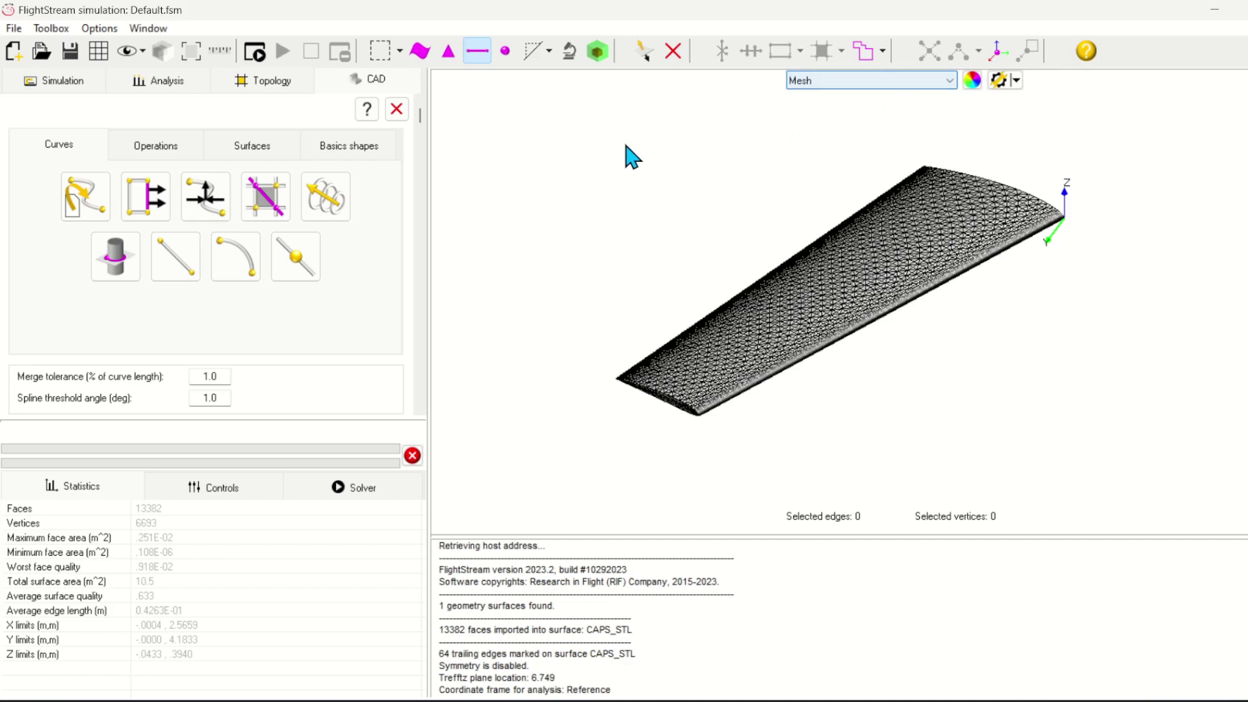
click(507, 52)
Query a wingtip vertex, reading vertex 3183 at coordinates 1.6724, 4.1833, .2788.
scroll(705, 396, up, 5)
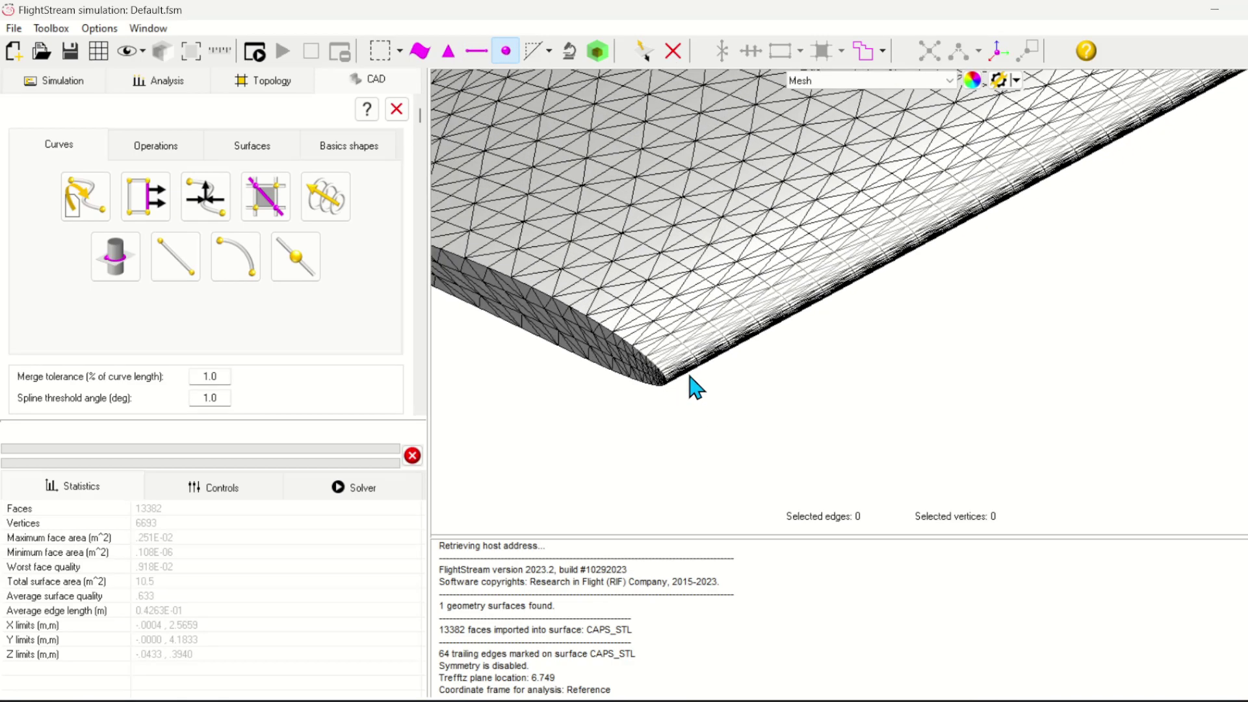
scroll(695, 388, up, 5)
click(609, 302)
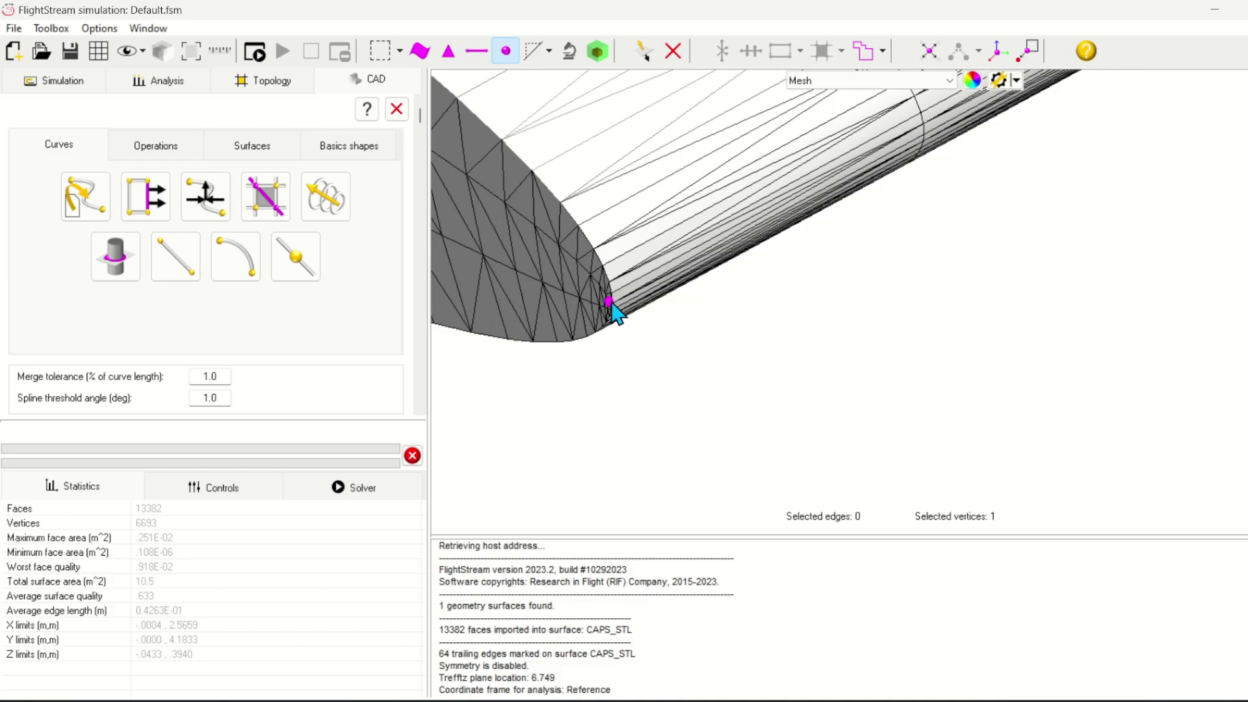
scroll(642, 349, up, 5)
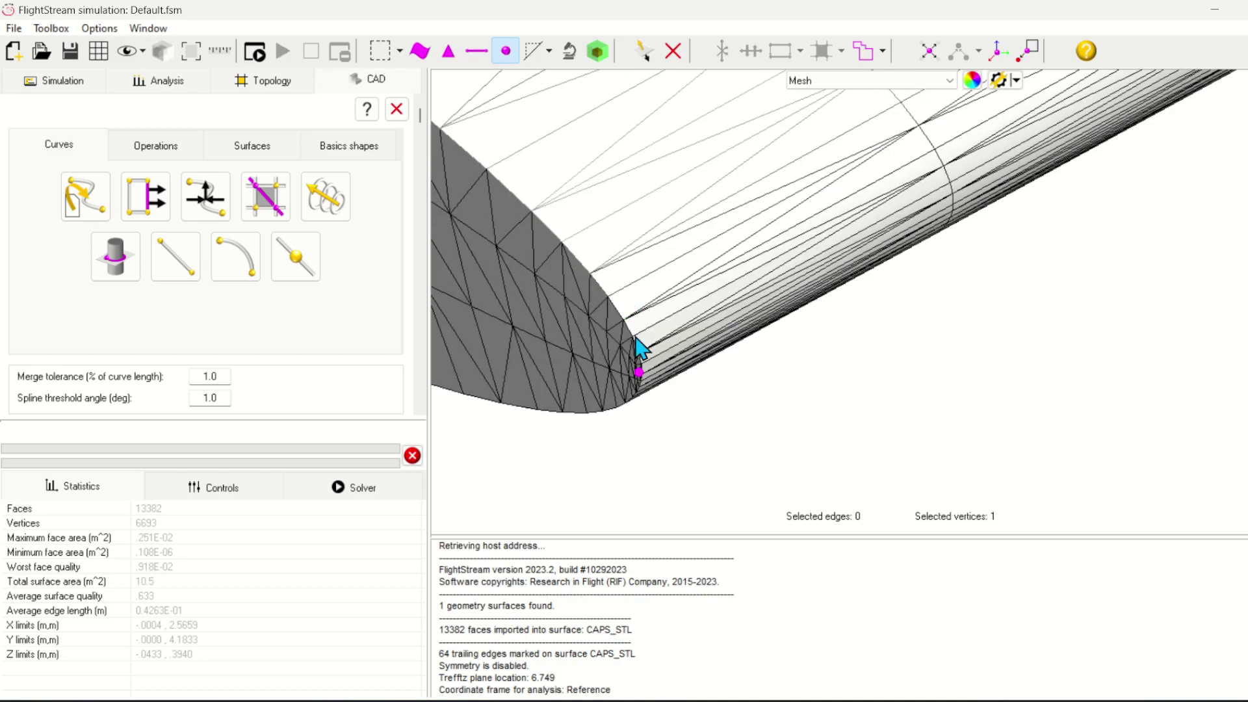
click(634, 323)
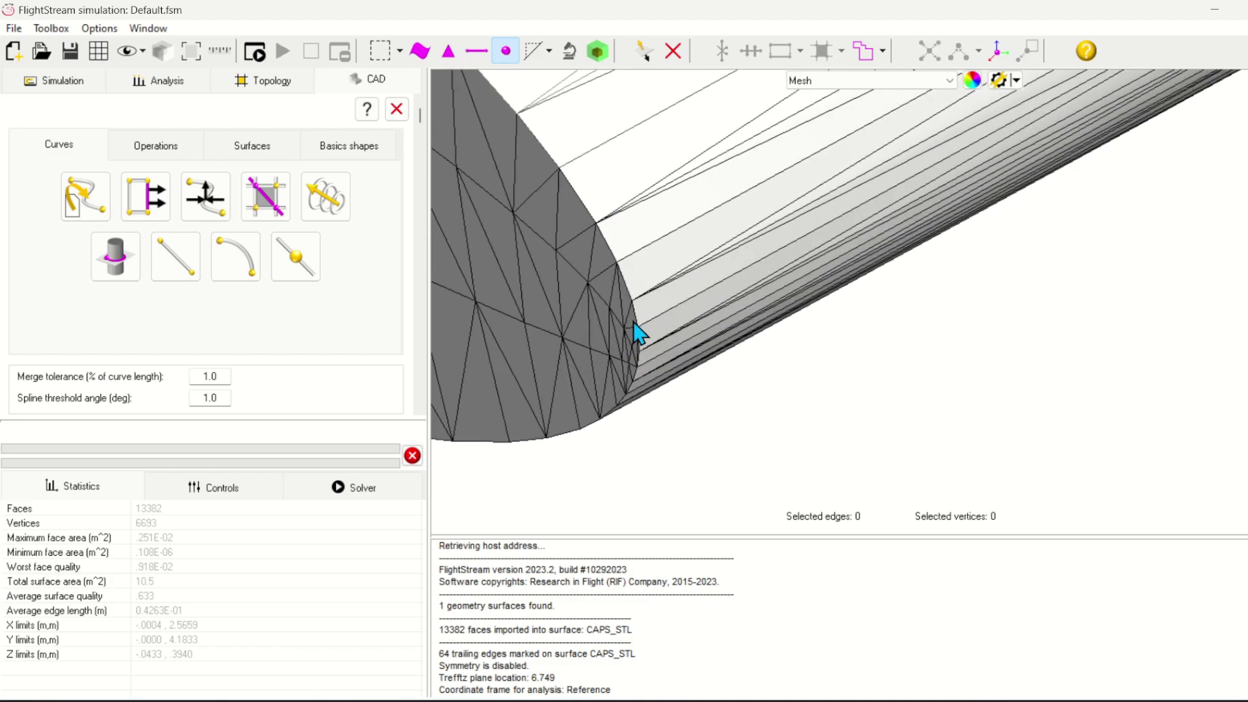
click(571, 51)
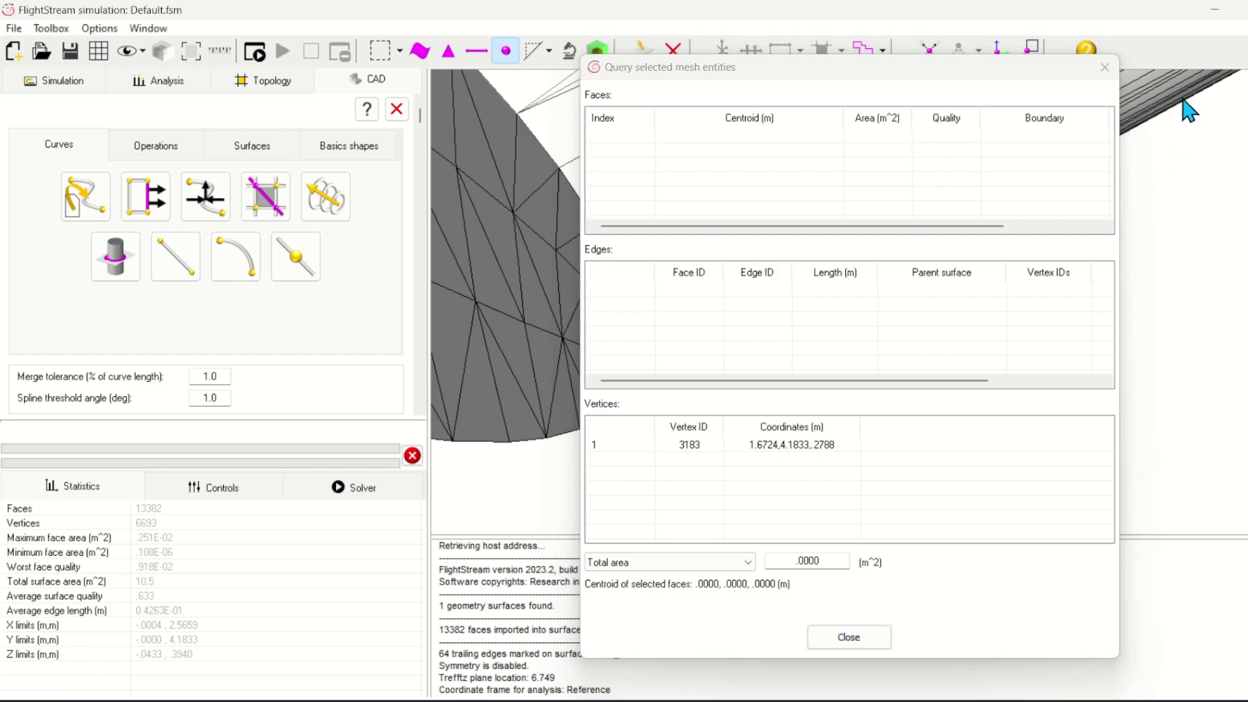
click(1104, 67)
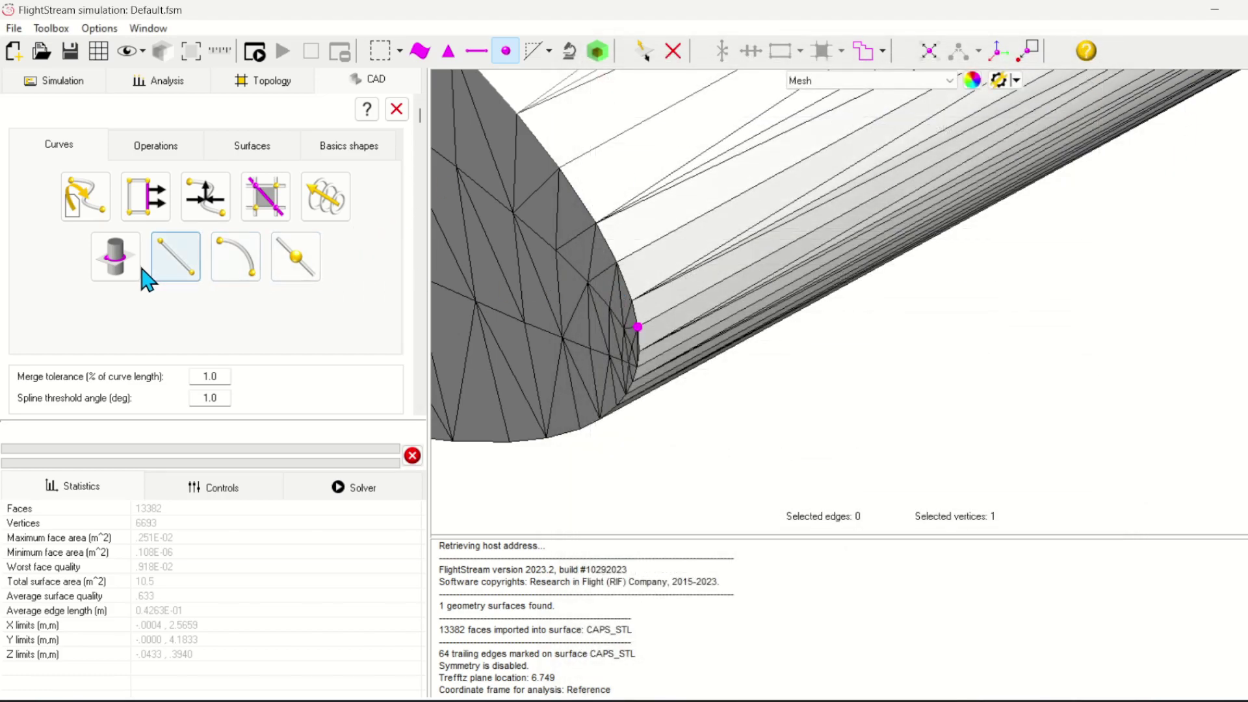
Cut a tip cross-section curve on the XZ plane at location 4.18.
click(115, 256)
click(215, 357)
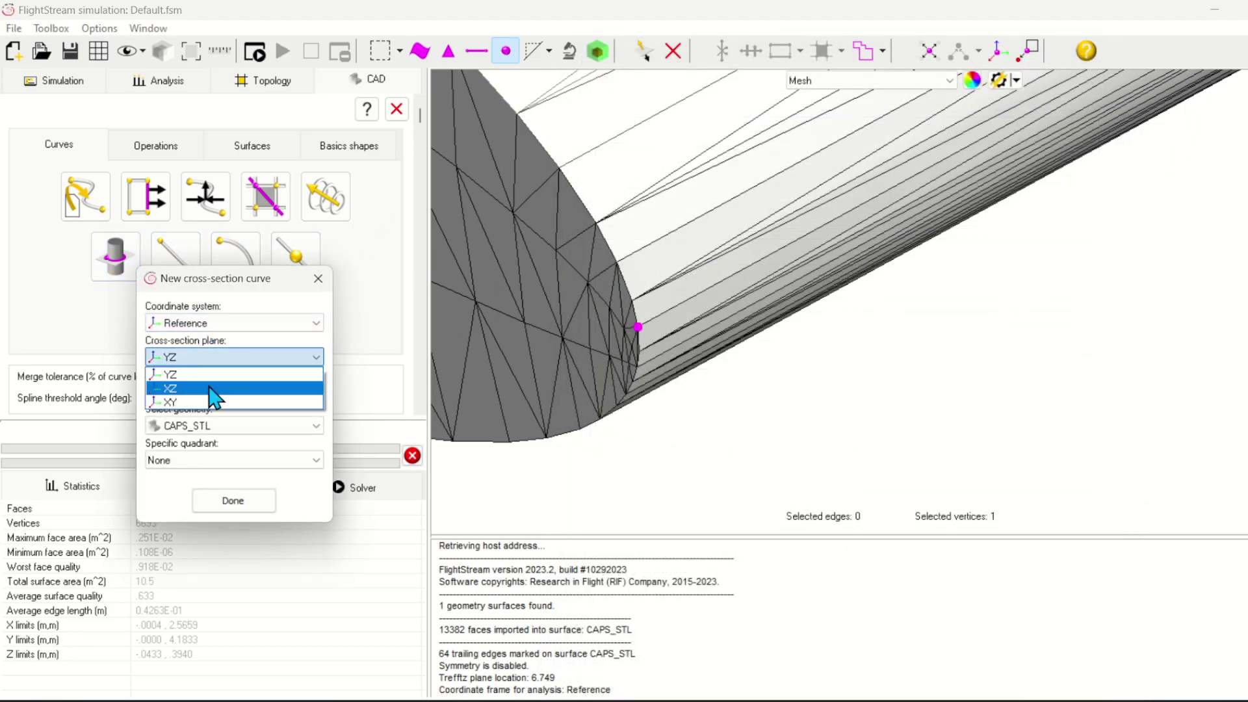
click(215, 388)
click(250, 389)
text(4.183)
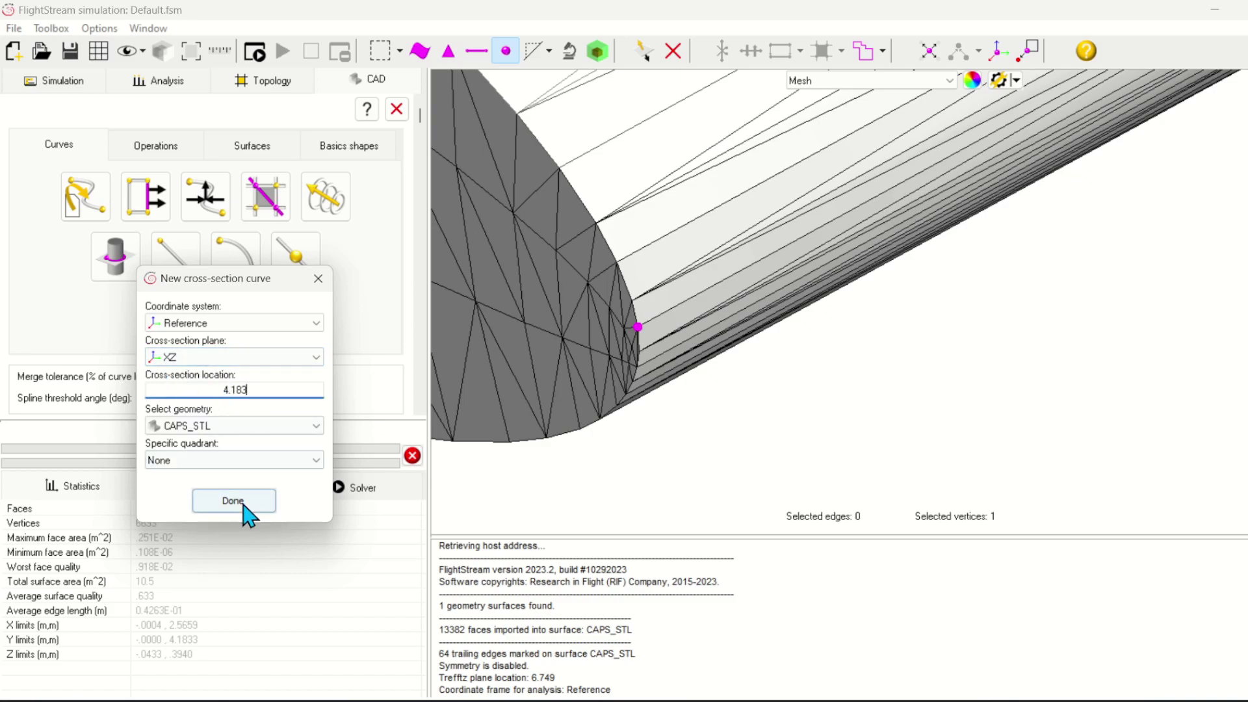
click(232, 501)
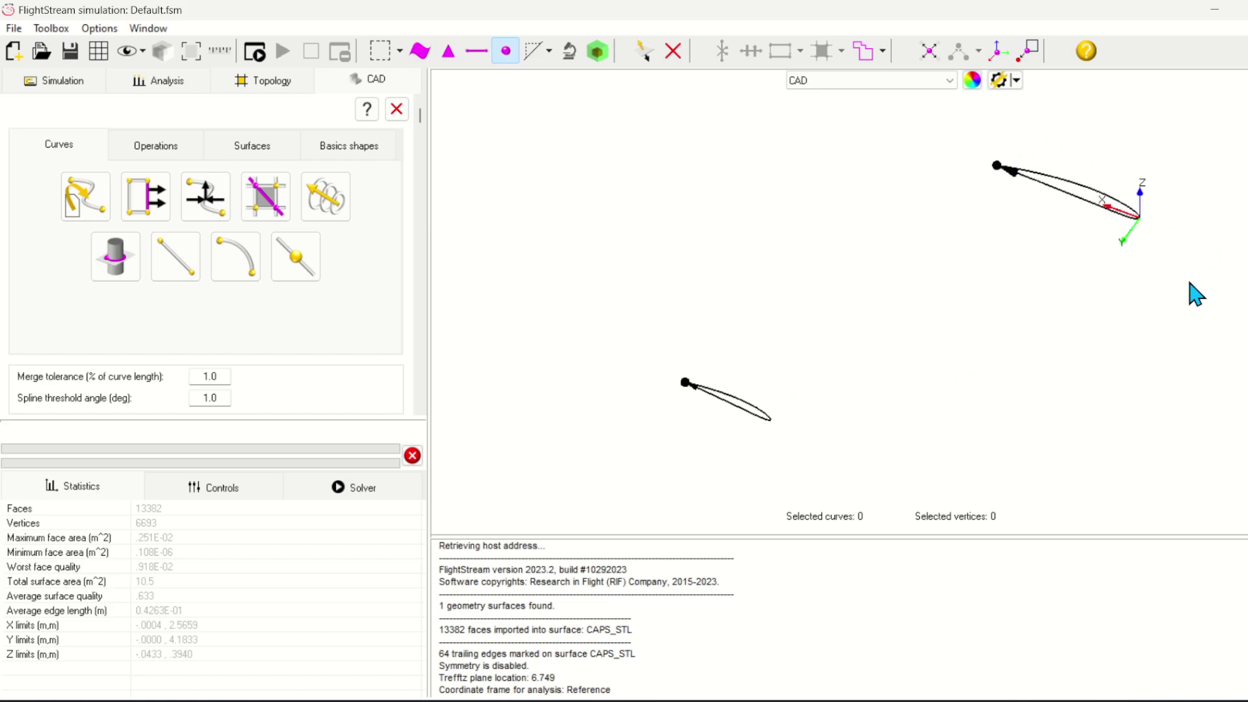
Select the root and tip curves, export them in CCS format, and copy the text.
scroll(747, 434, up, 2)
scroll(741, 437, down, 3)
click(1043, 192)
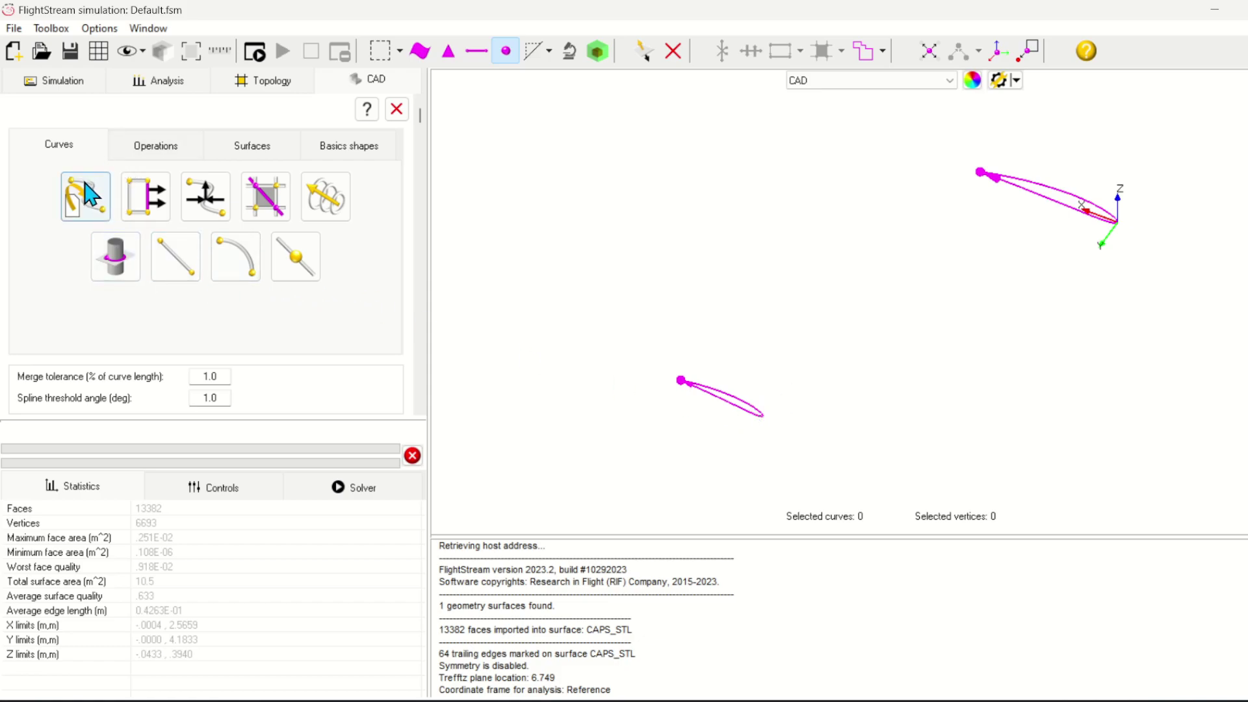
click(167, 154)
click(52, 259)
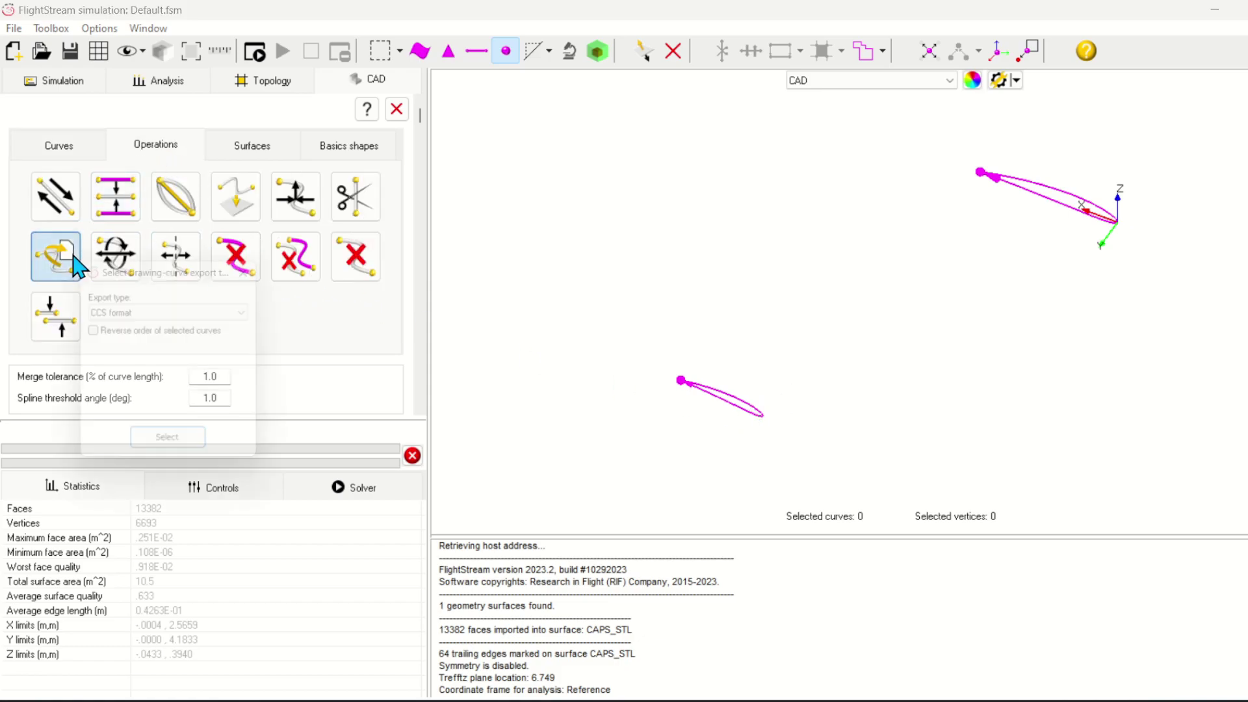
click(174, 450)
click(314, 650)
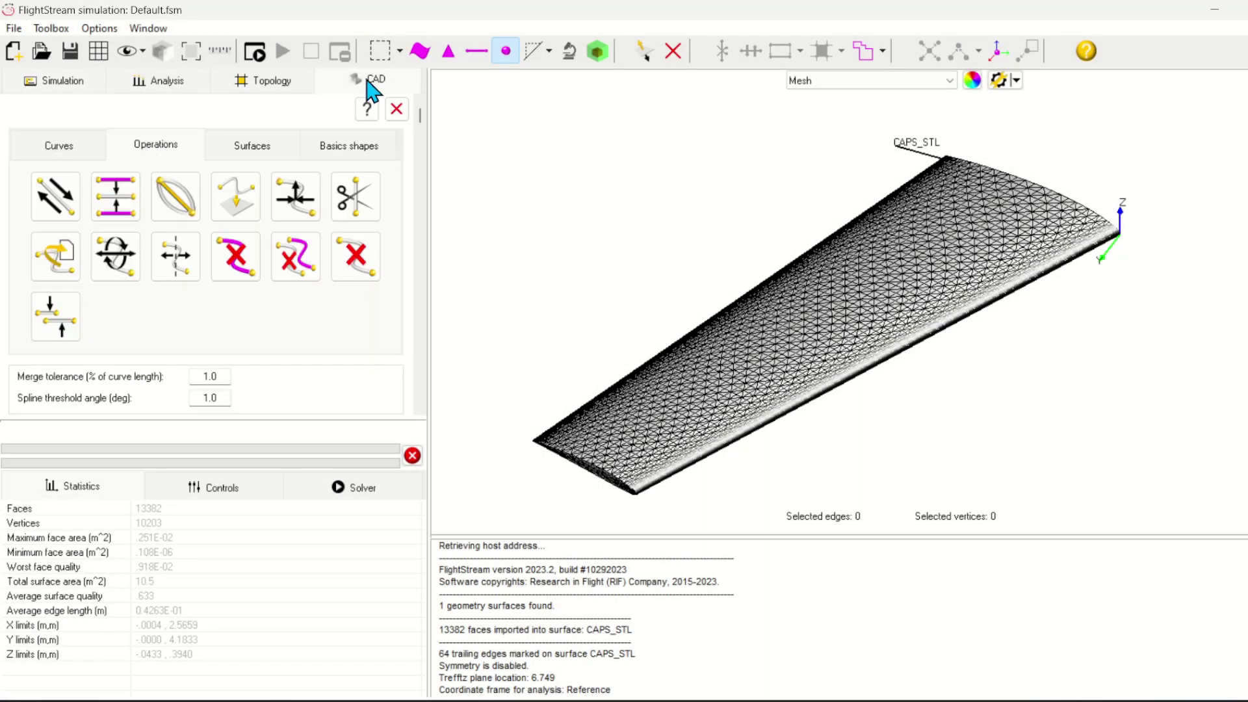
Auto-generate 4 cross-section curves from CAPS_STL with growth rate 1.1.
click(71, 150)
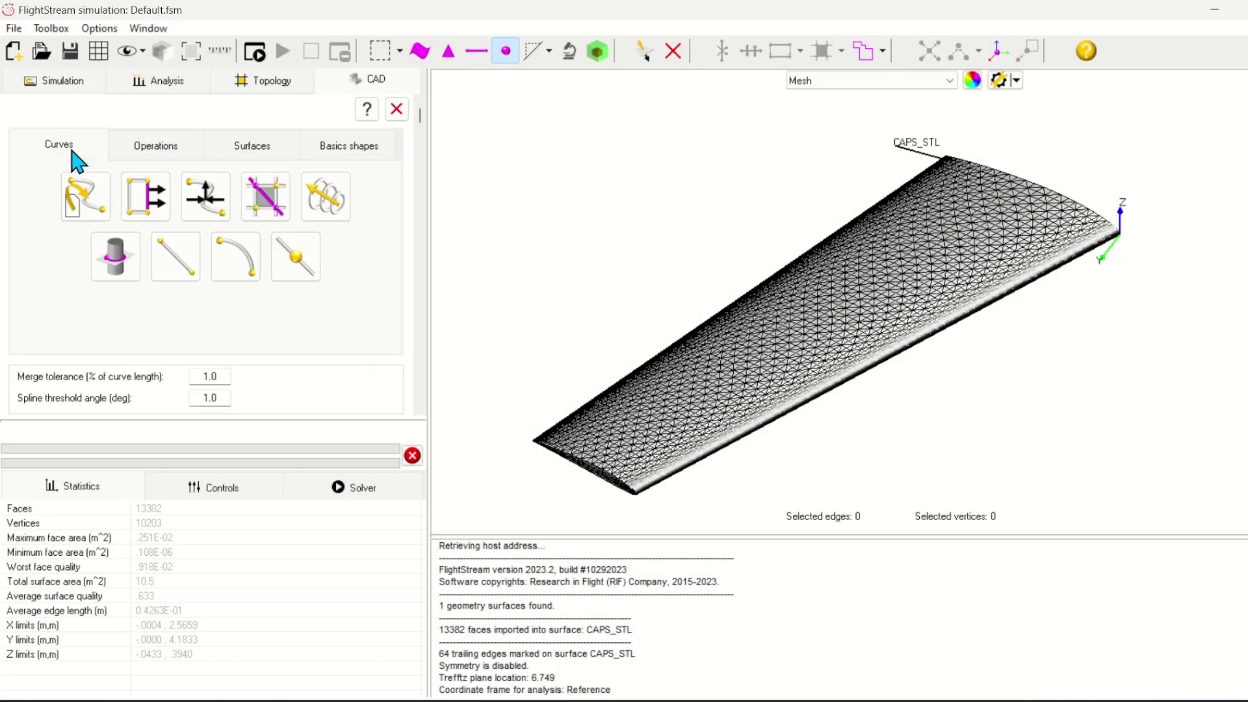
click(325, 197)
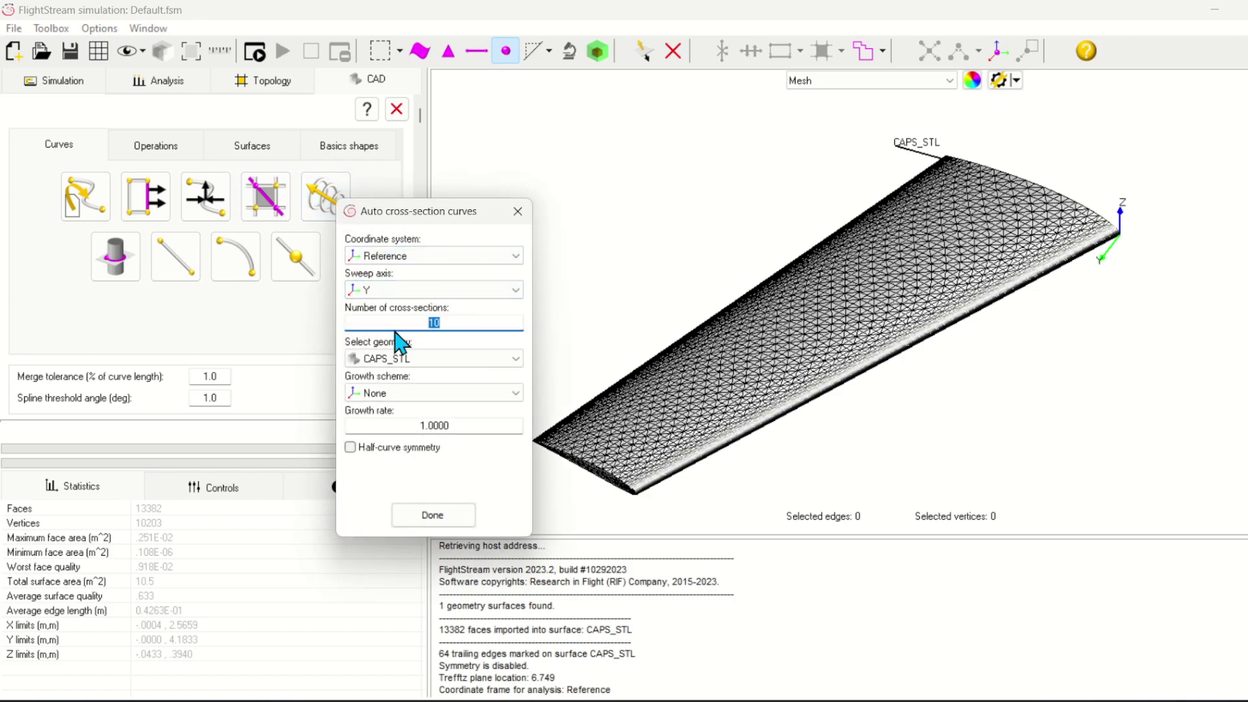
click(434, 358)
click(436, 372)
drag(442, 426, 370, 431)
text(1.1)
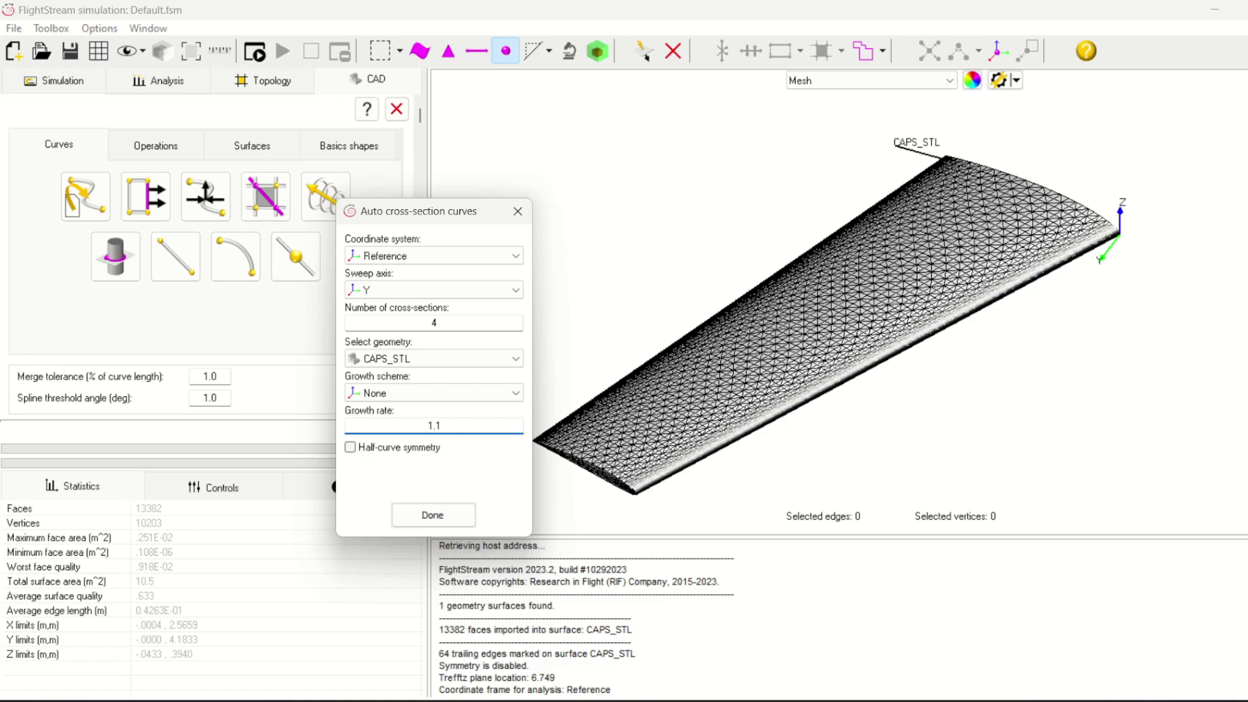
click(432, 517)
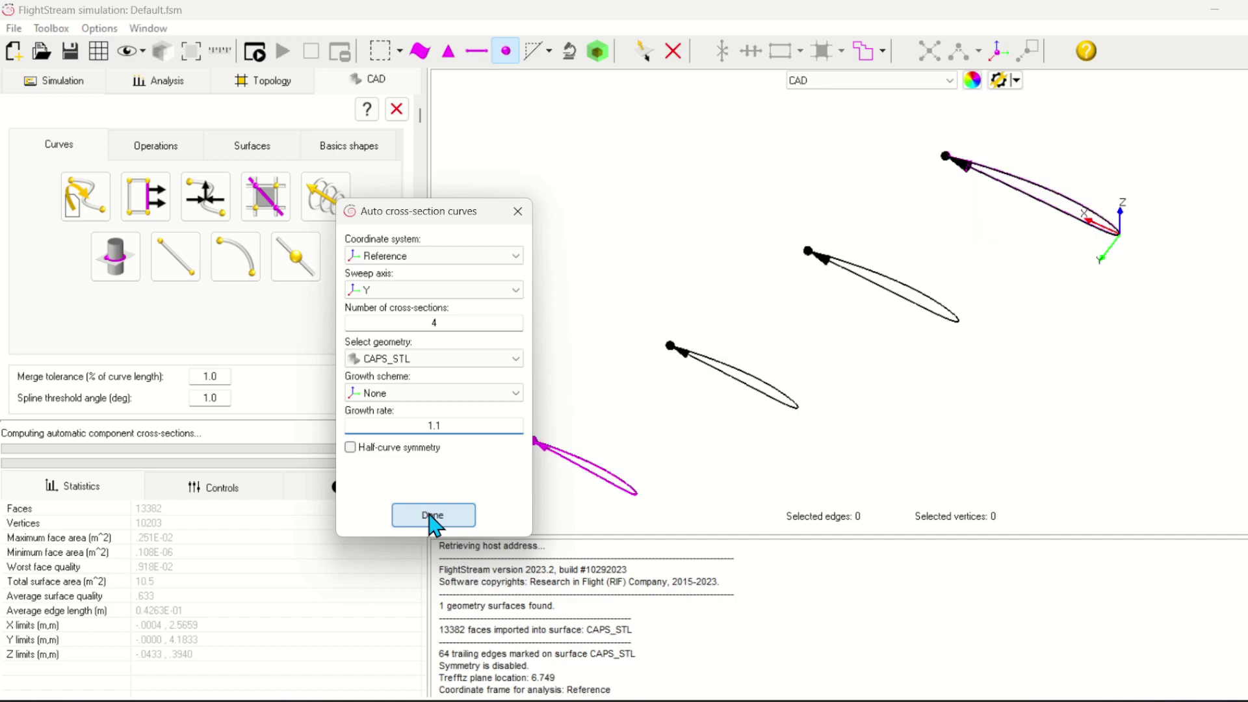
click(431, 517)
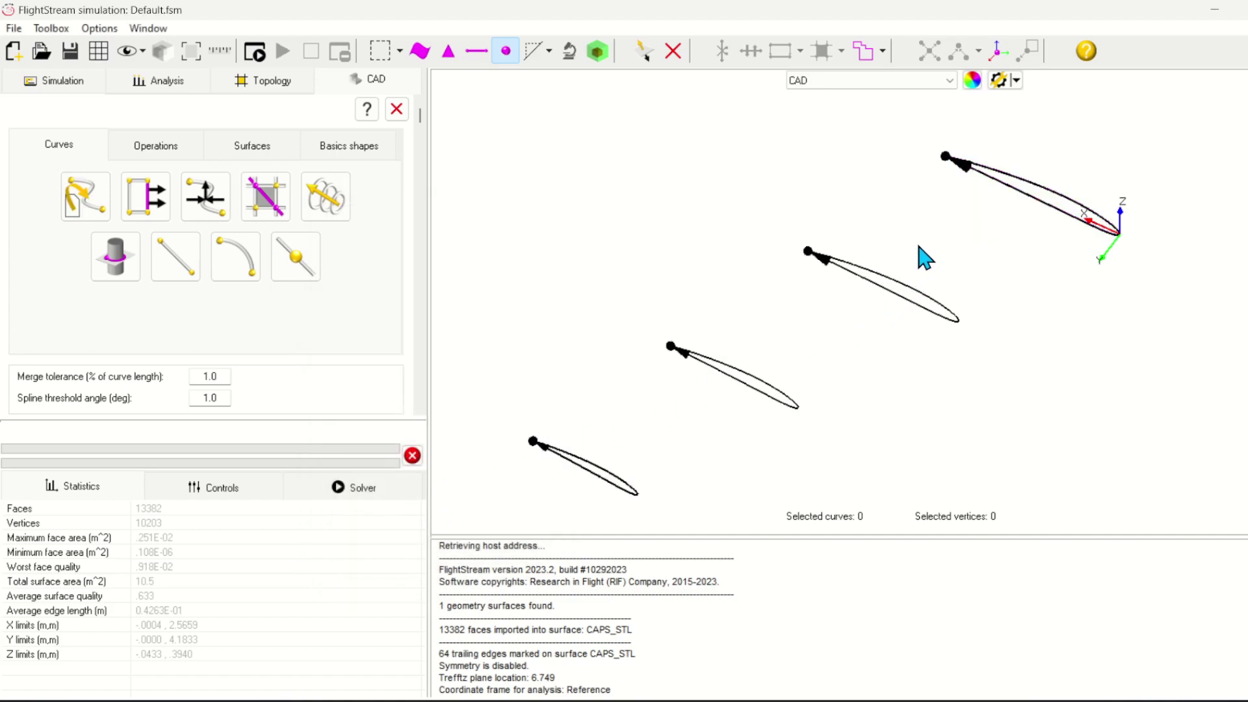
Select three cross-section curves, export them as CCS, and copy the text.
click(1012, 187)
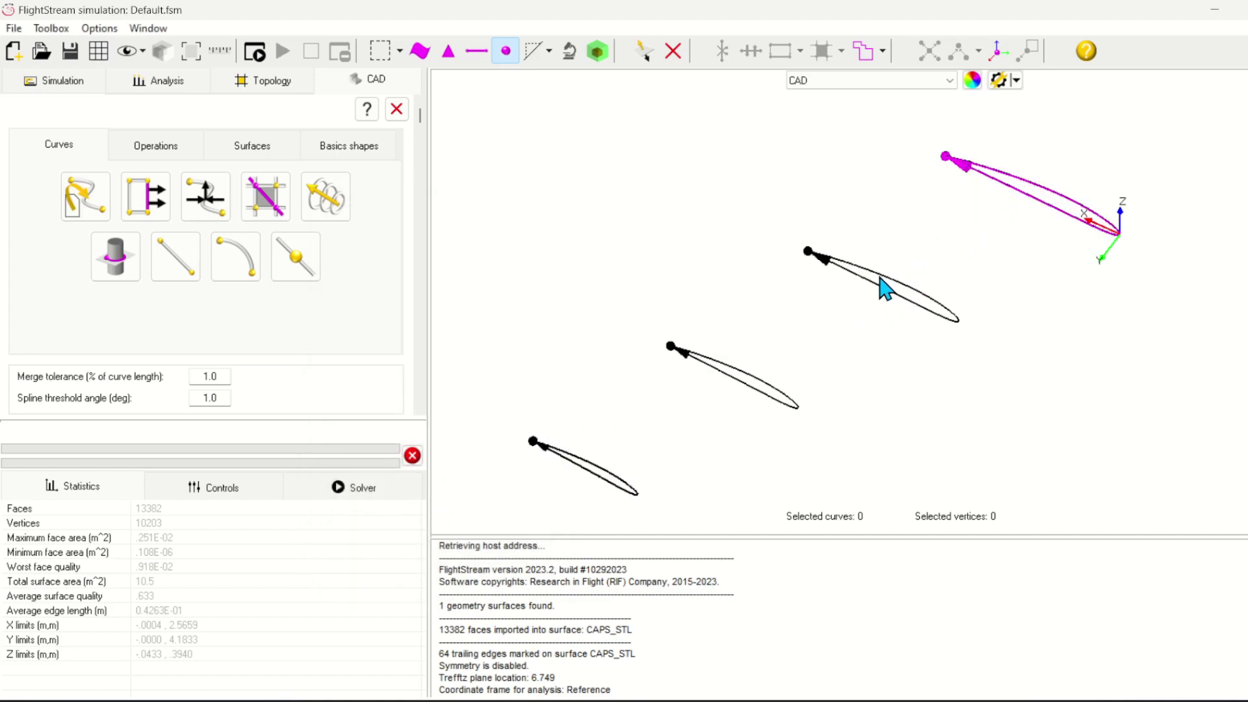
click(872, 296)
click(713, 375)
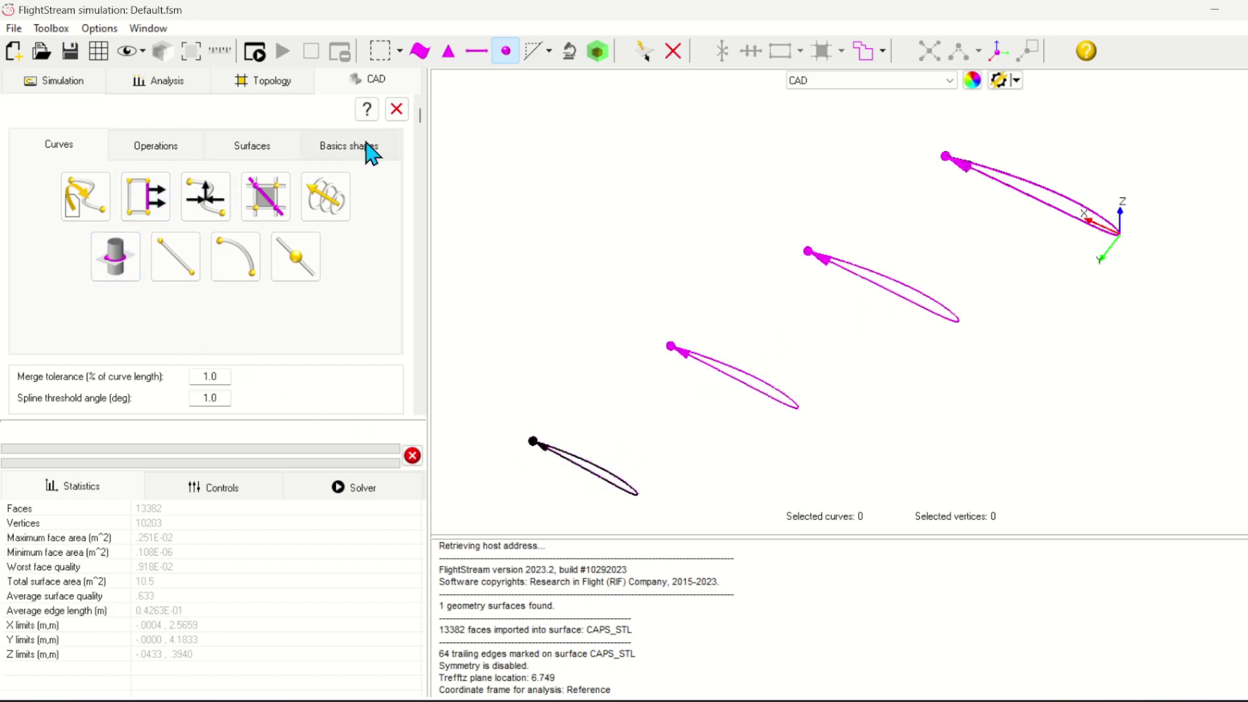
click(195, 145)
click(57, 257)
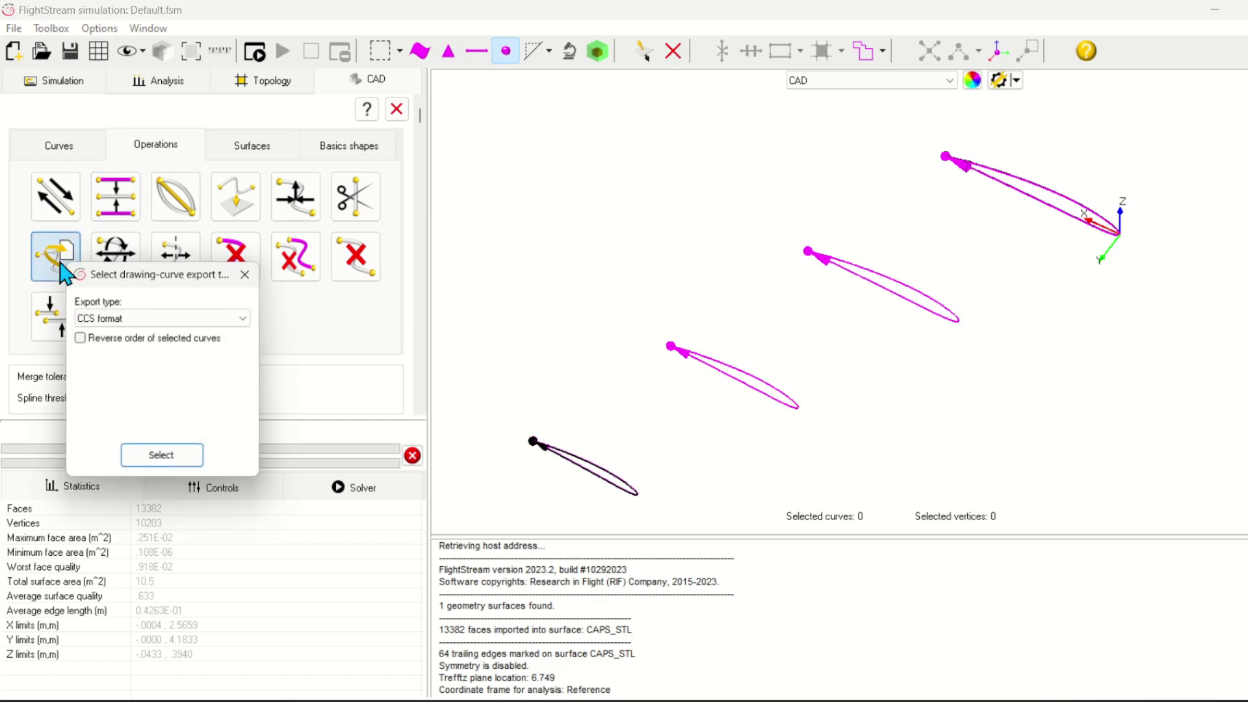
click(162, 457)
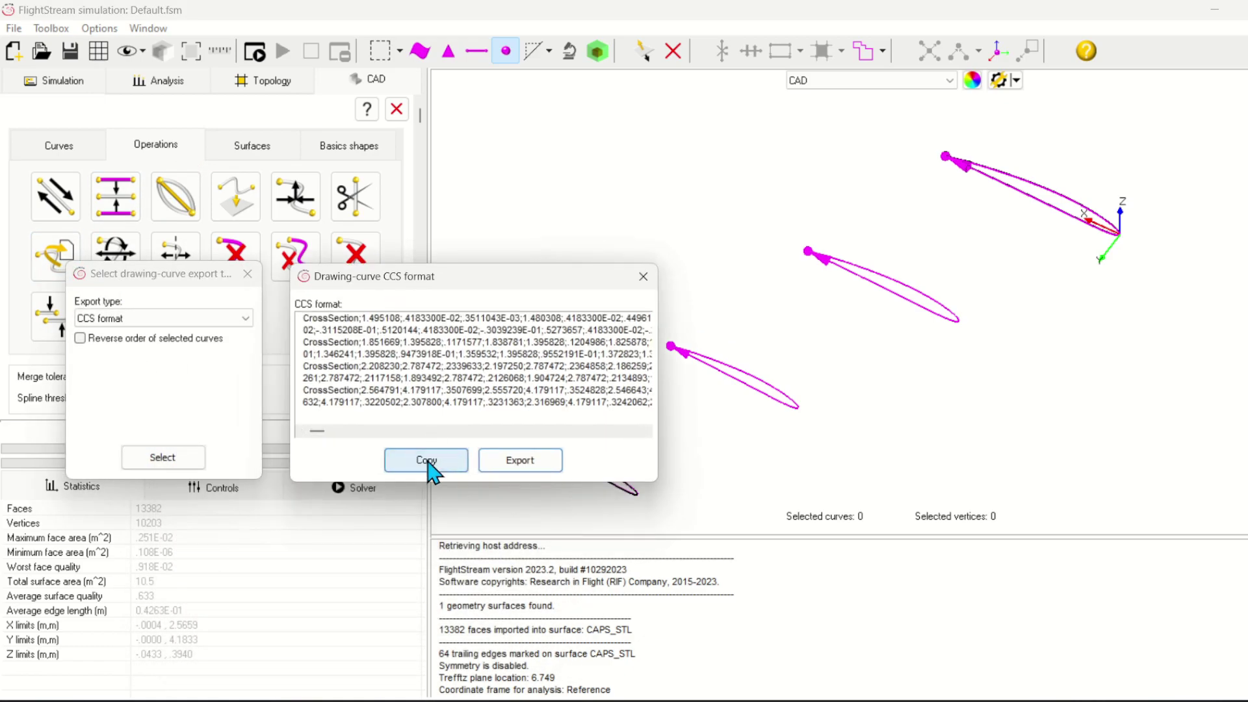
click(426, 459)
Paste the CrossSection rows into Sample_wing.csv, save it, and return to FlightStream.
key(alt+Tab)
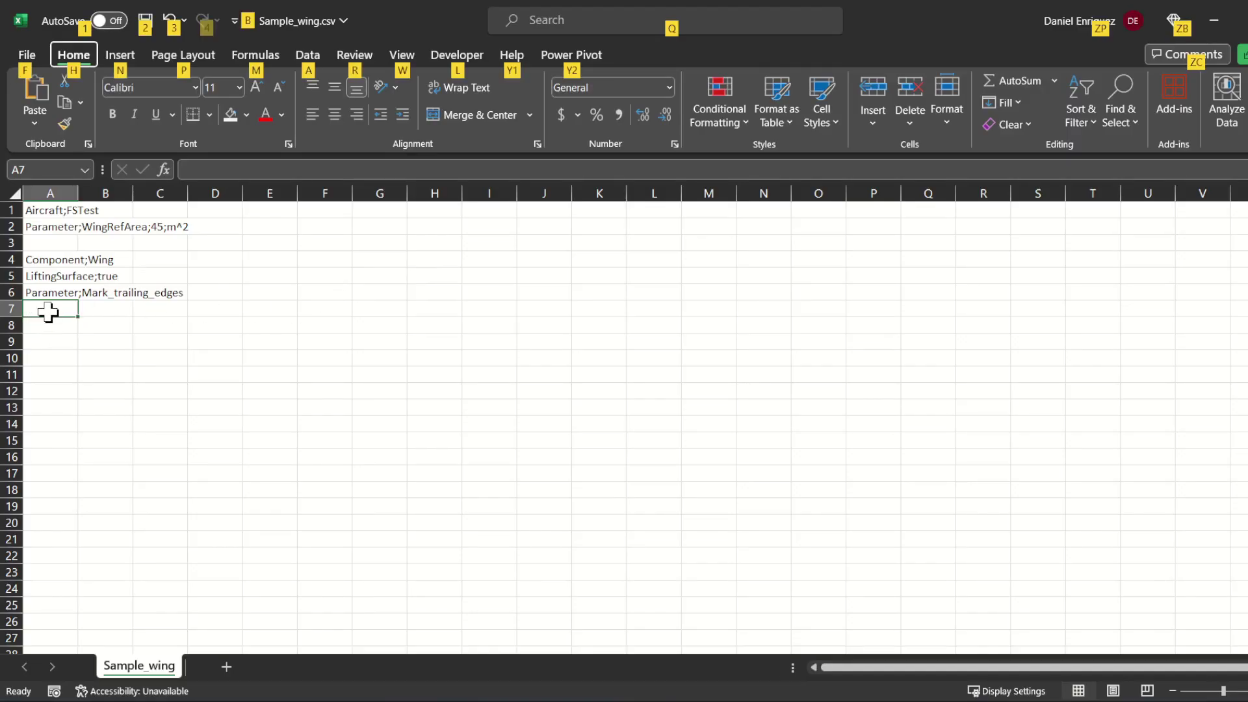
key(ctrl+v)
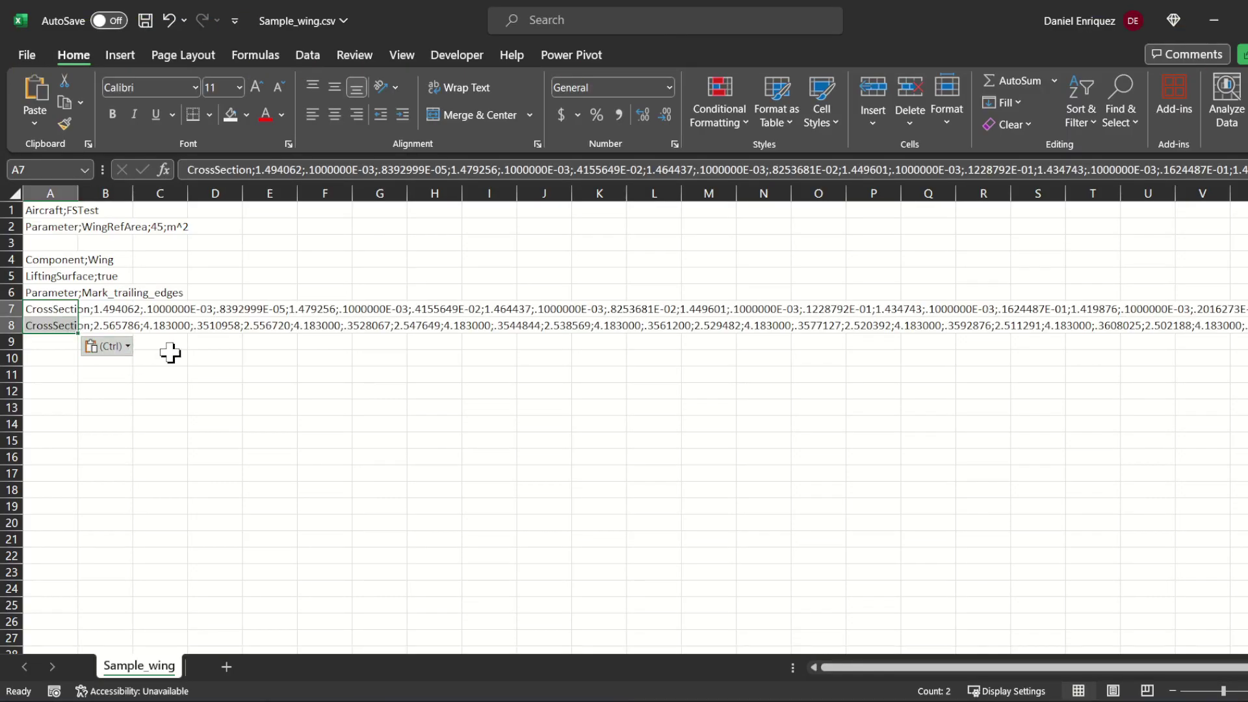
click(254, 381)
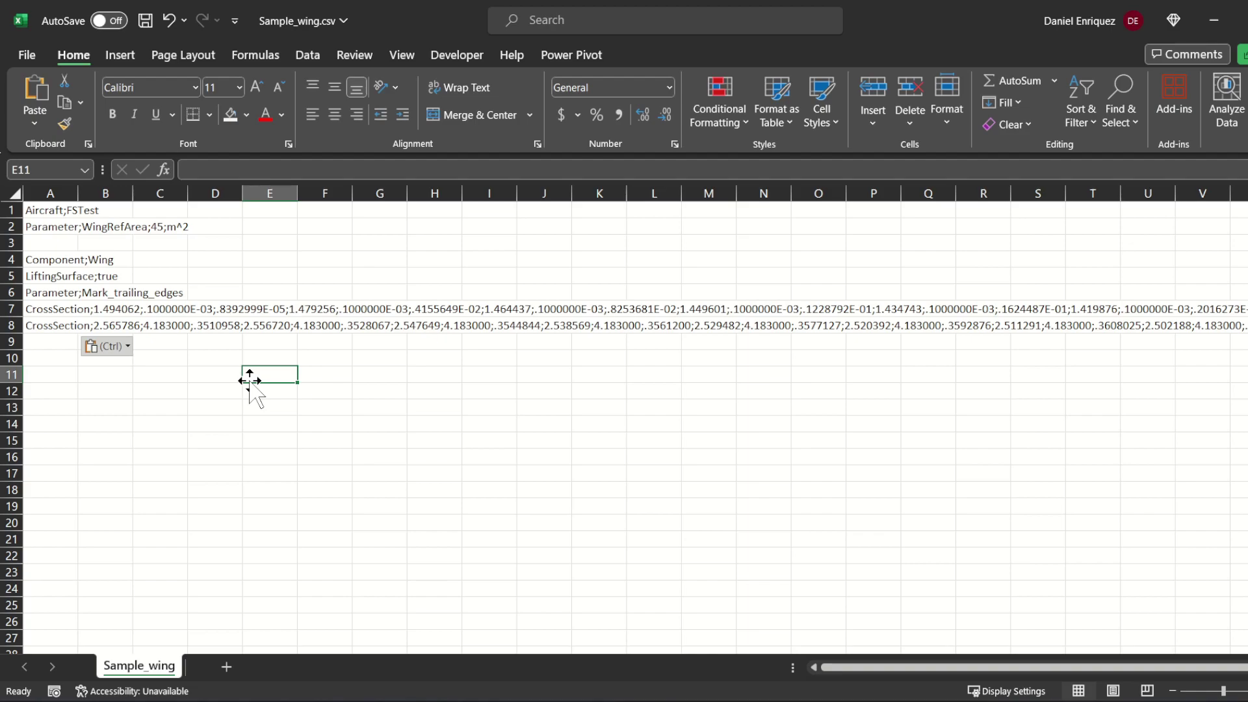
key(ctrl+s)
key(alt+Tab)
right_click(70, 169)
click(91, 178)
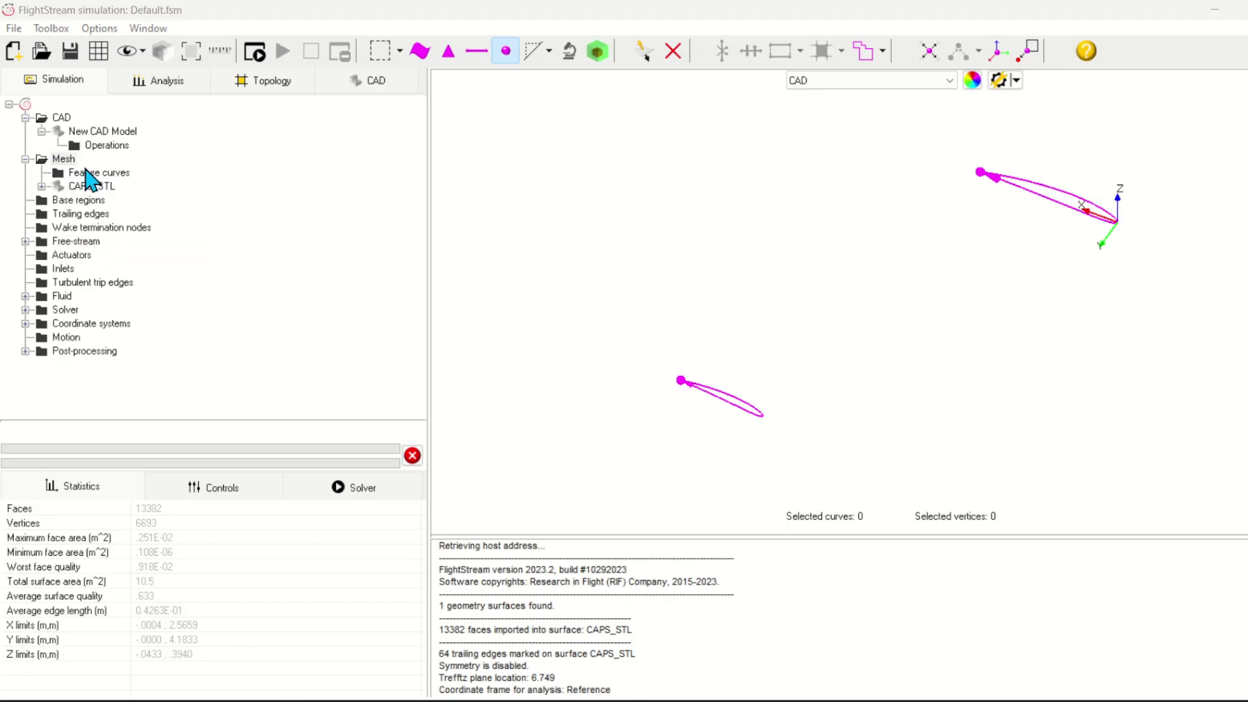
Import Sample_wing.csv as a Component Cross-sections file, keeping the existing CAPS_STL geometry.
click(270, 224)
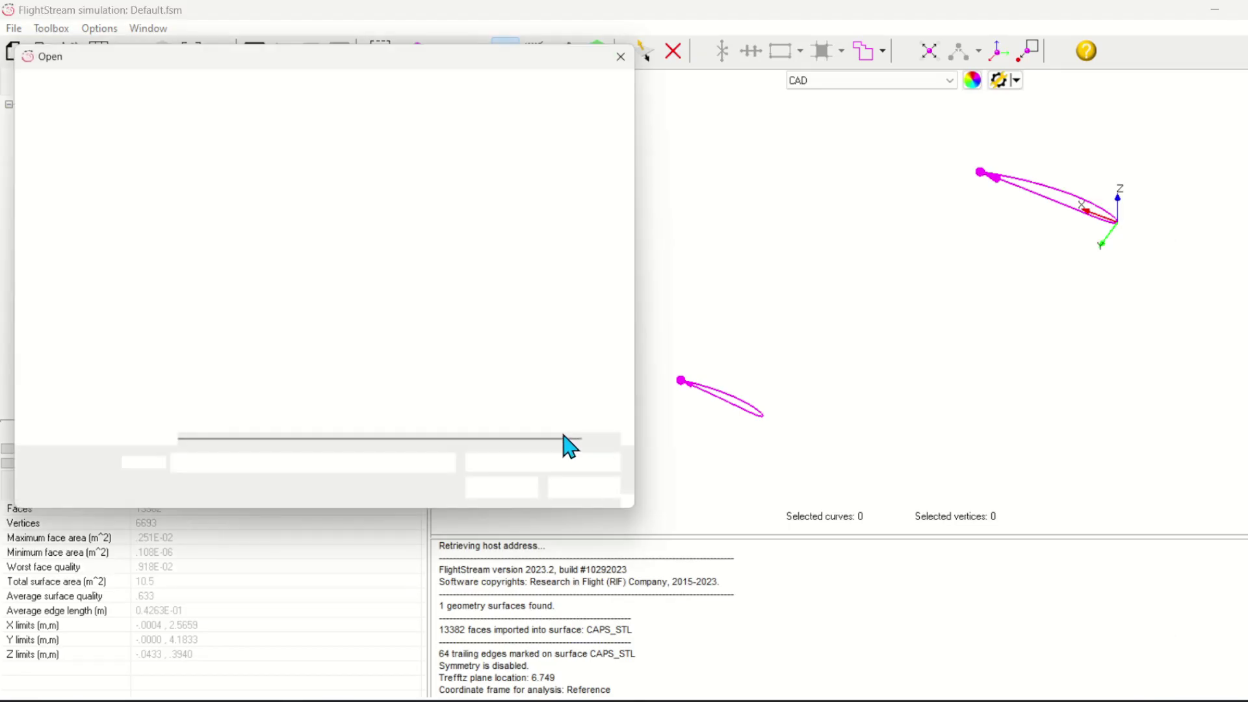
click(575, 473)
click(572, 528)
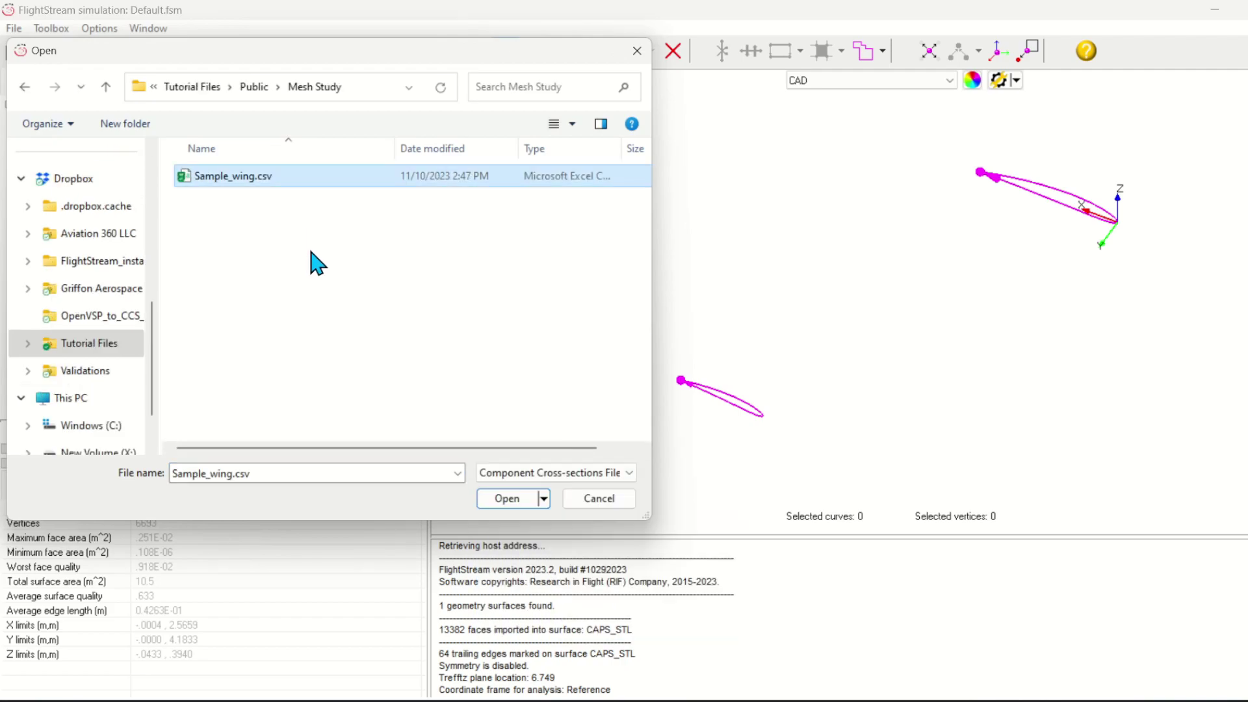
click(500, 498)
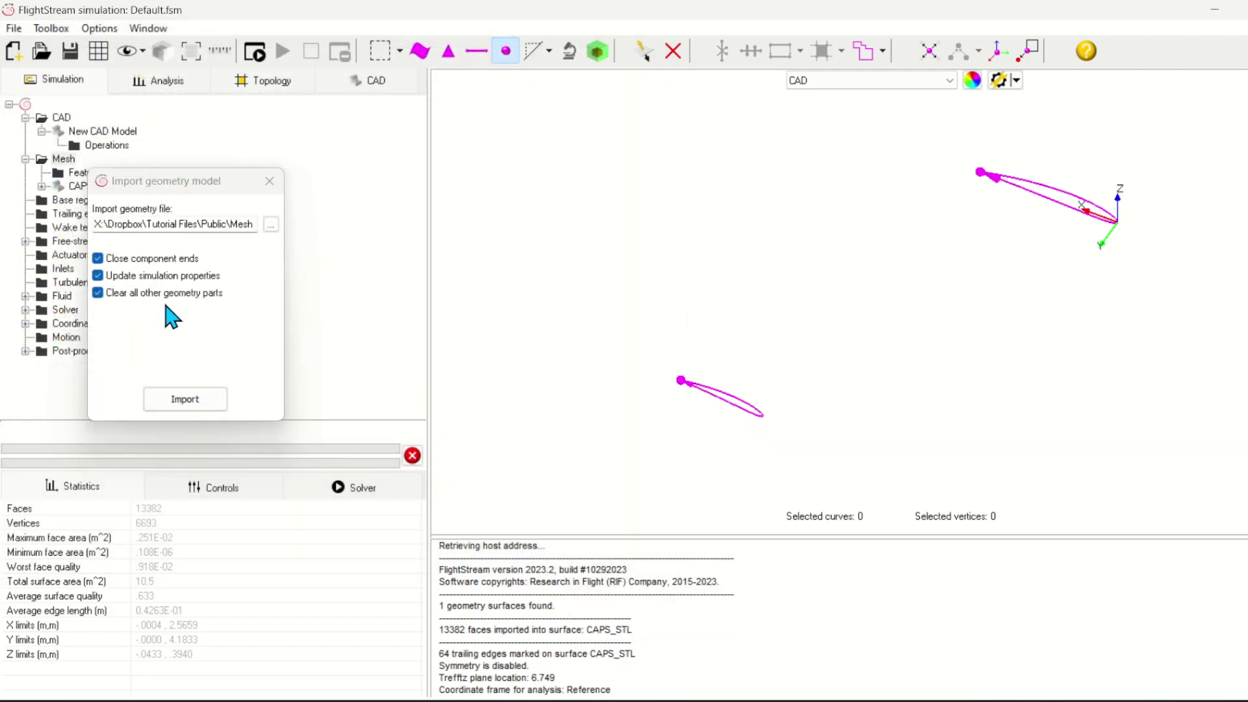
click(174, 295)
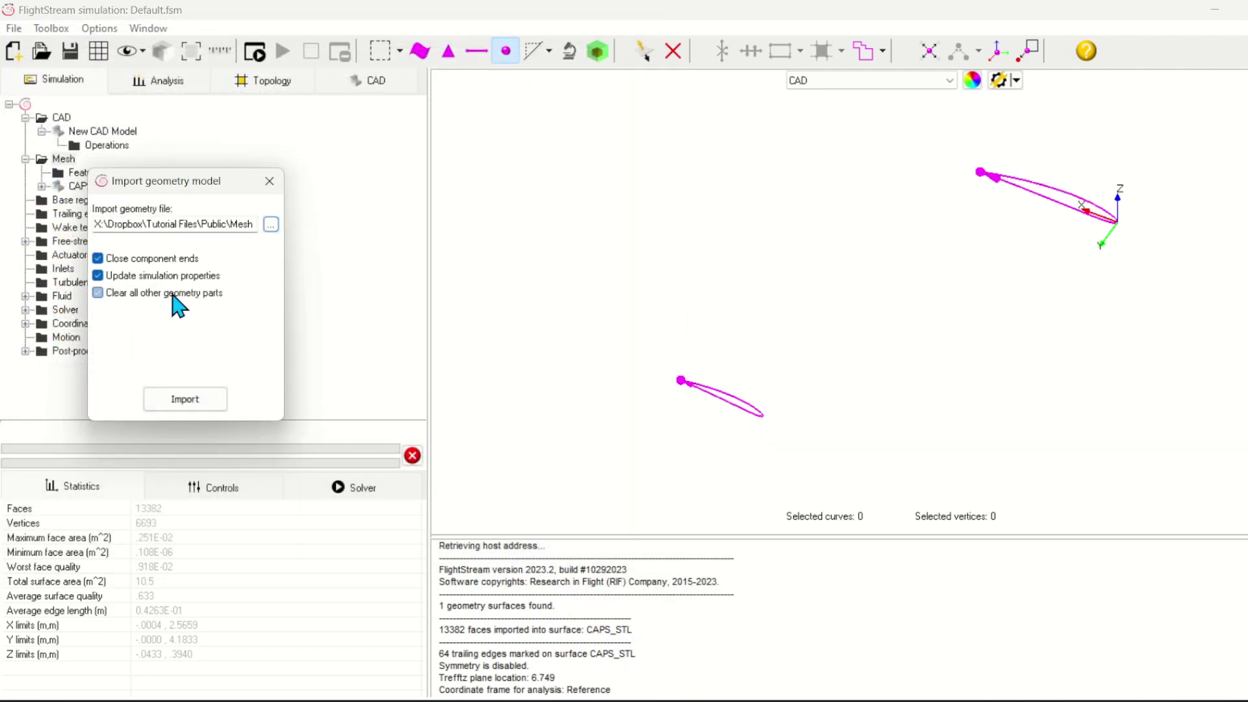
click(182, 402)
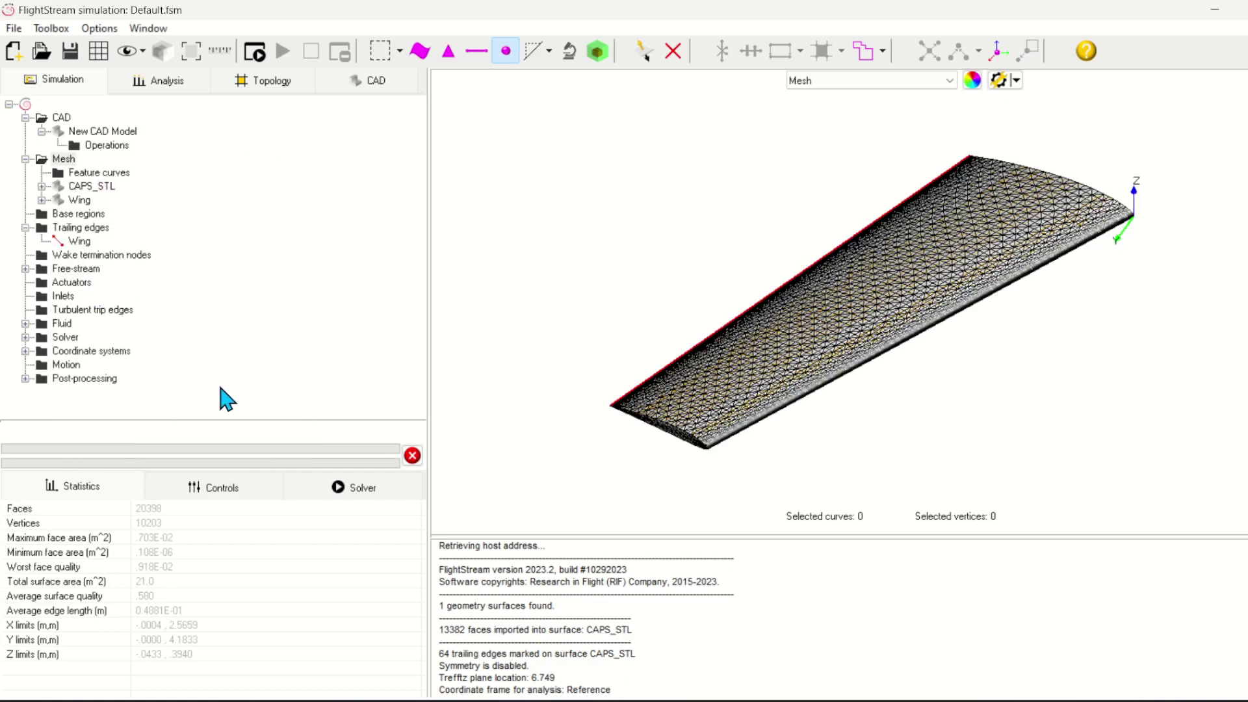
Display the CAPS_STL mesh as a solid surface with its mesh edges shown.
click(111, 187)
right_click(112, 188)
click(180, 284)
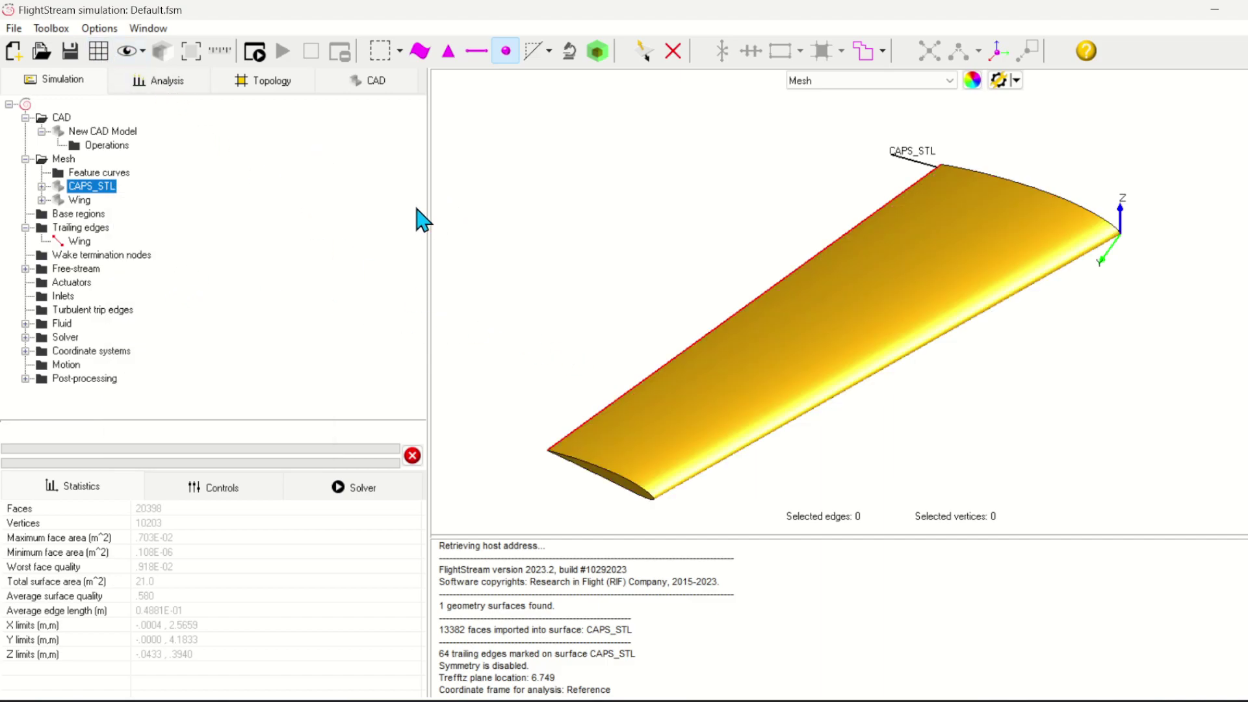
click(99, 52)
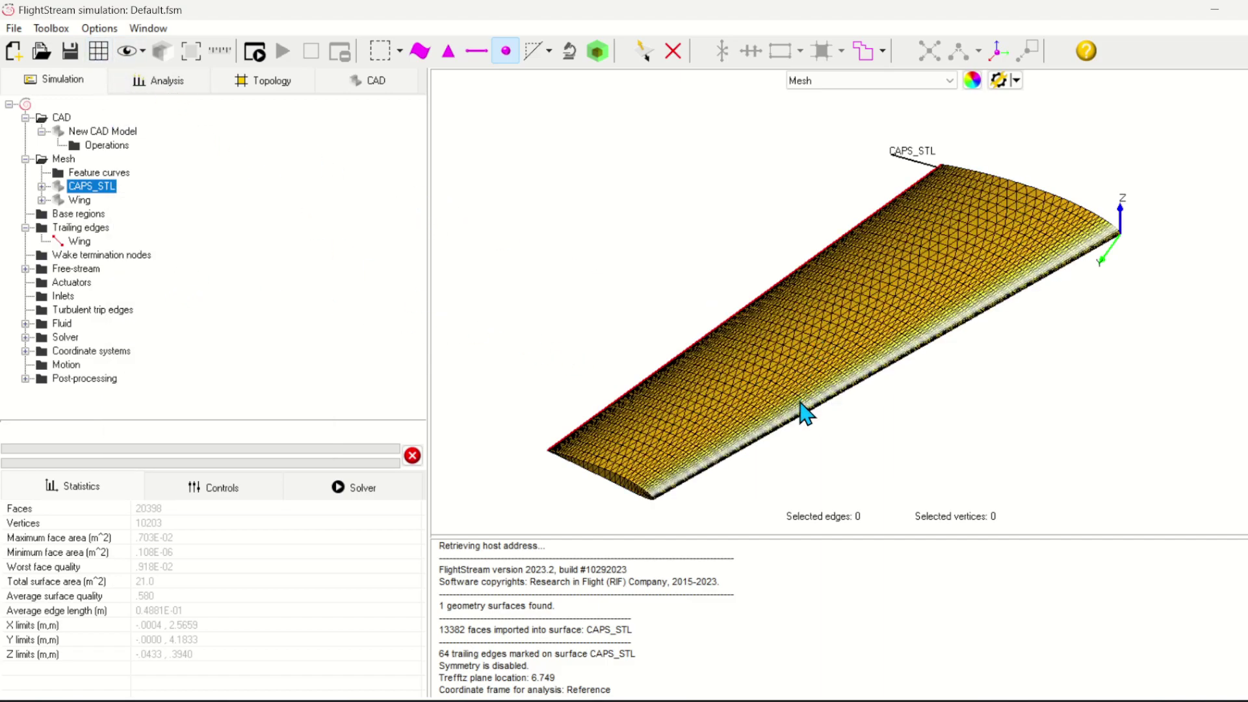
drag(806, 413, 805, 459)
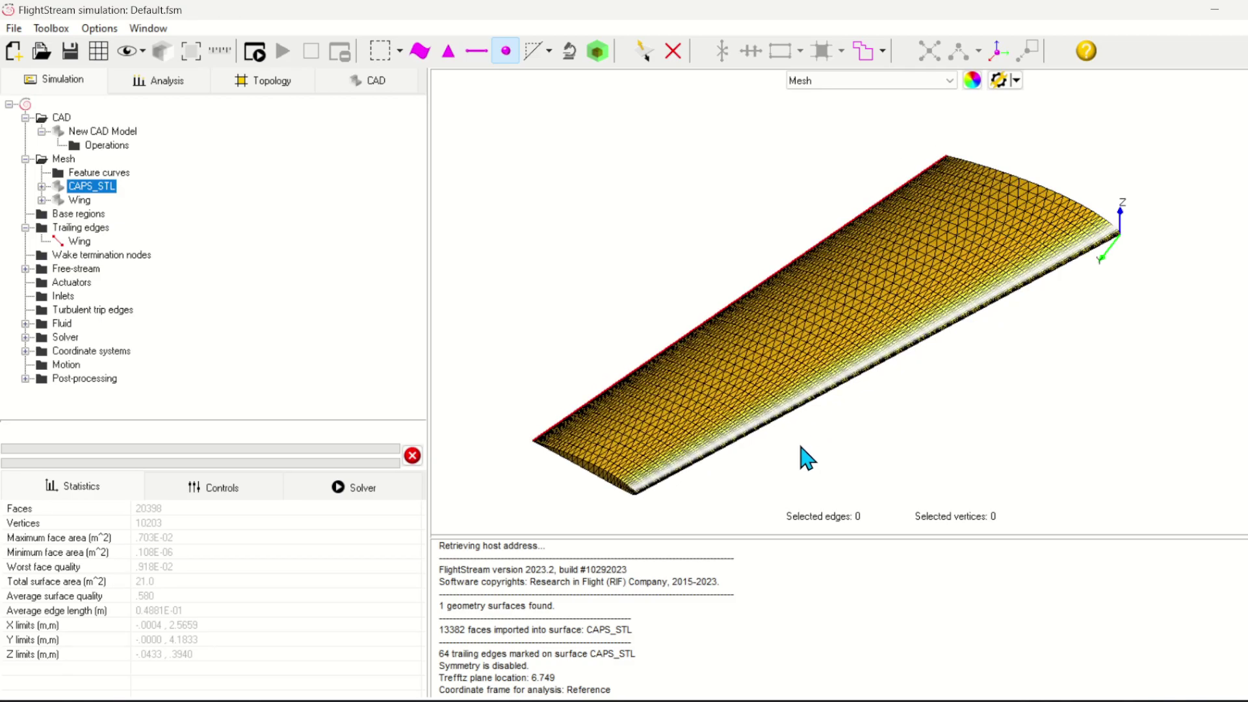